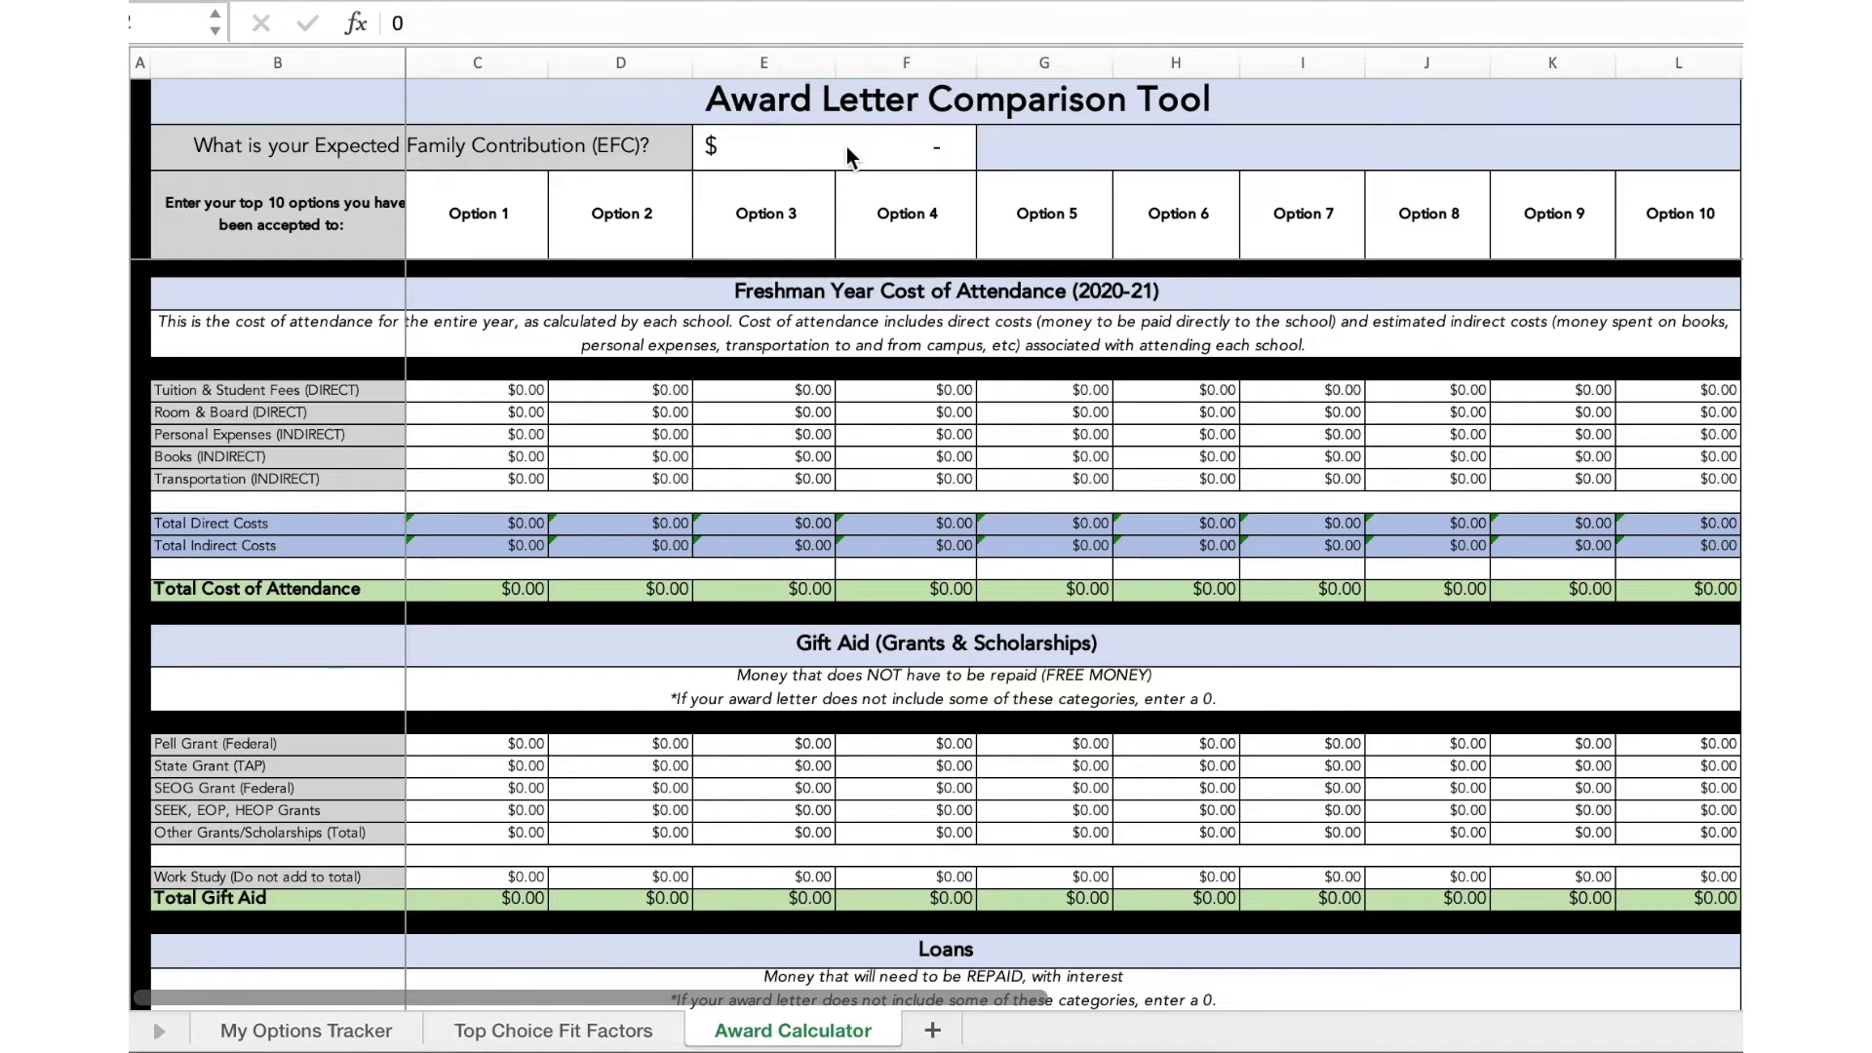
Set the Expected Family Contribution (EFC) to 100 in the Award Calculator
left_click(857, 150)
type("100")
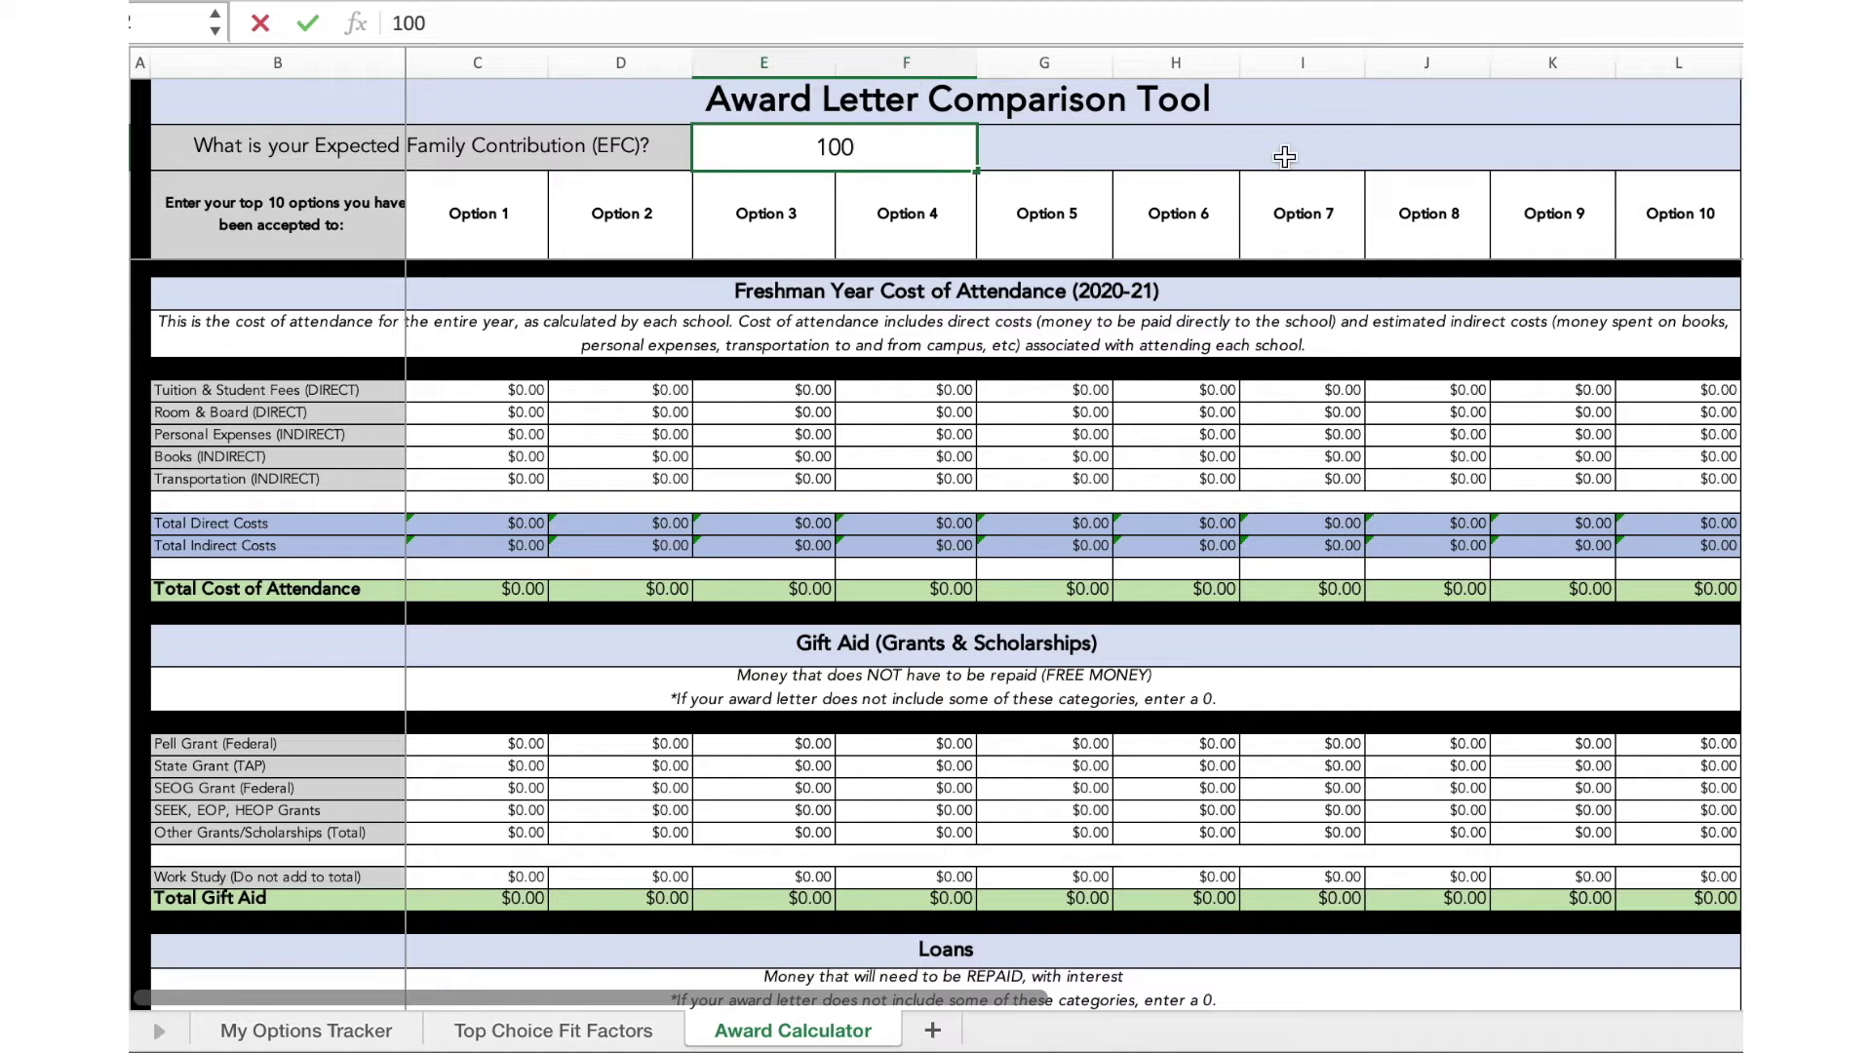
key("Return")
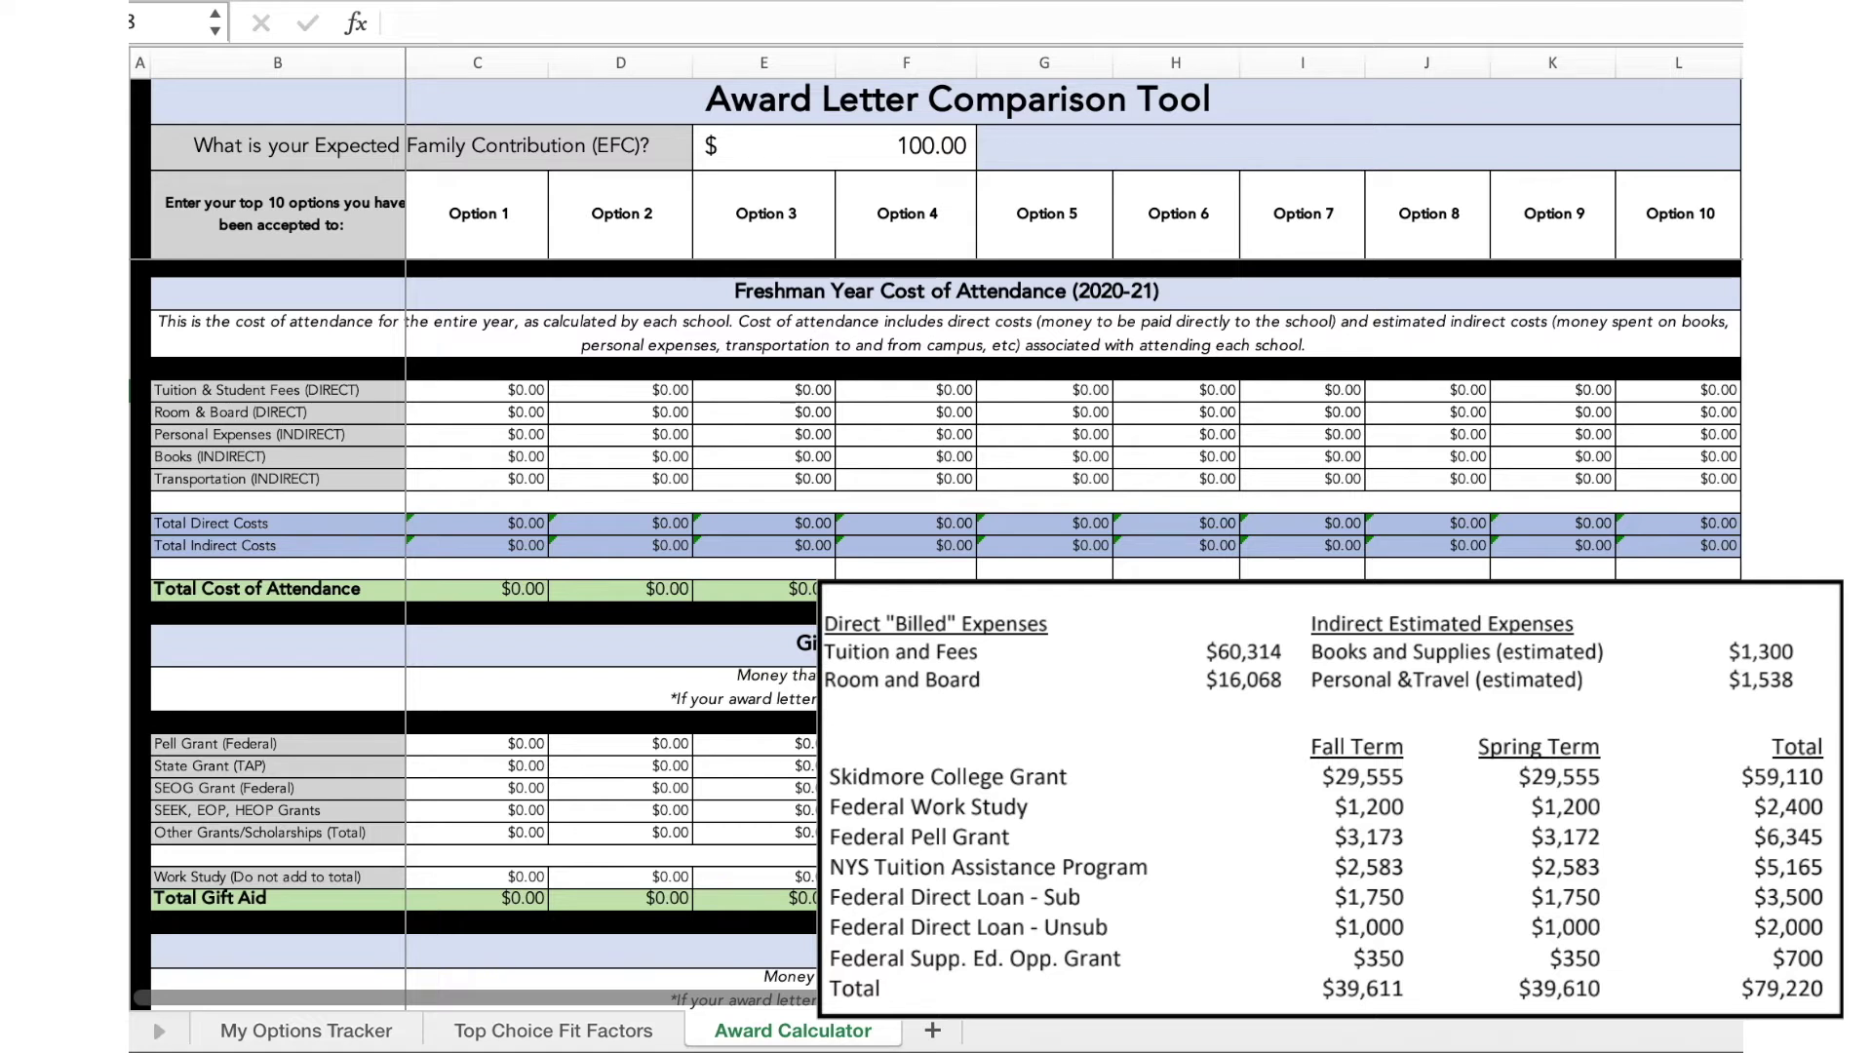
Replace the Option 1 column heading with the school name Skidmore
left_click(478, 214)
left_click_drag(524, 24, 393, 23)
key("BackSpace")
type("Skidmore")
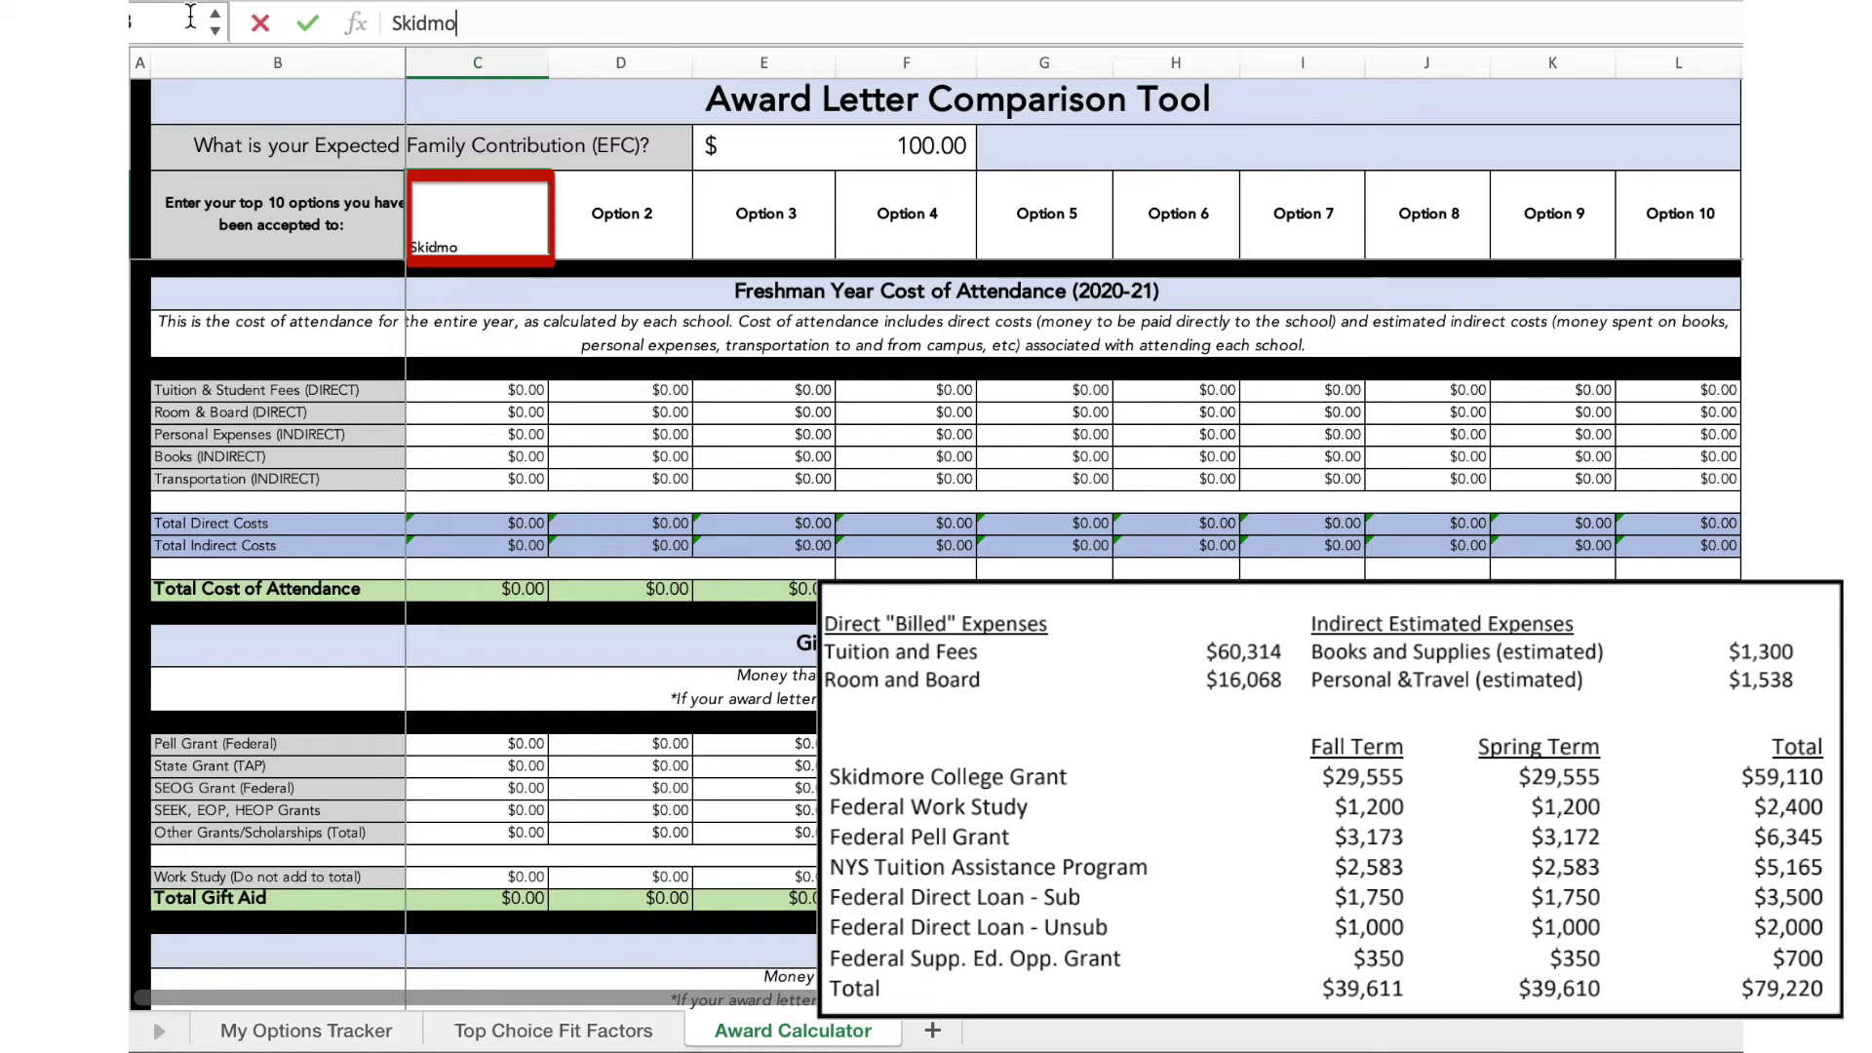
Enter Skidmore's direct costs: 60314 for Tuition & Student Fees and 16068 for Room & Board
left_click(441, 398)
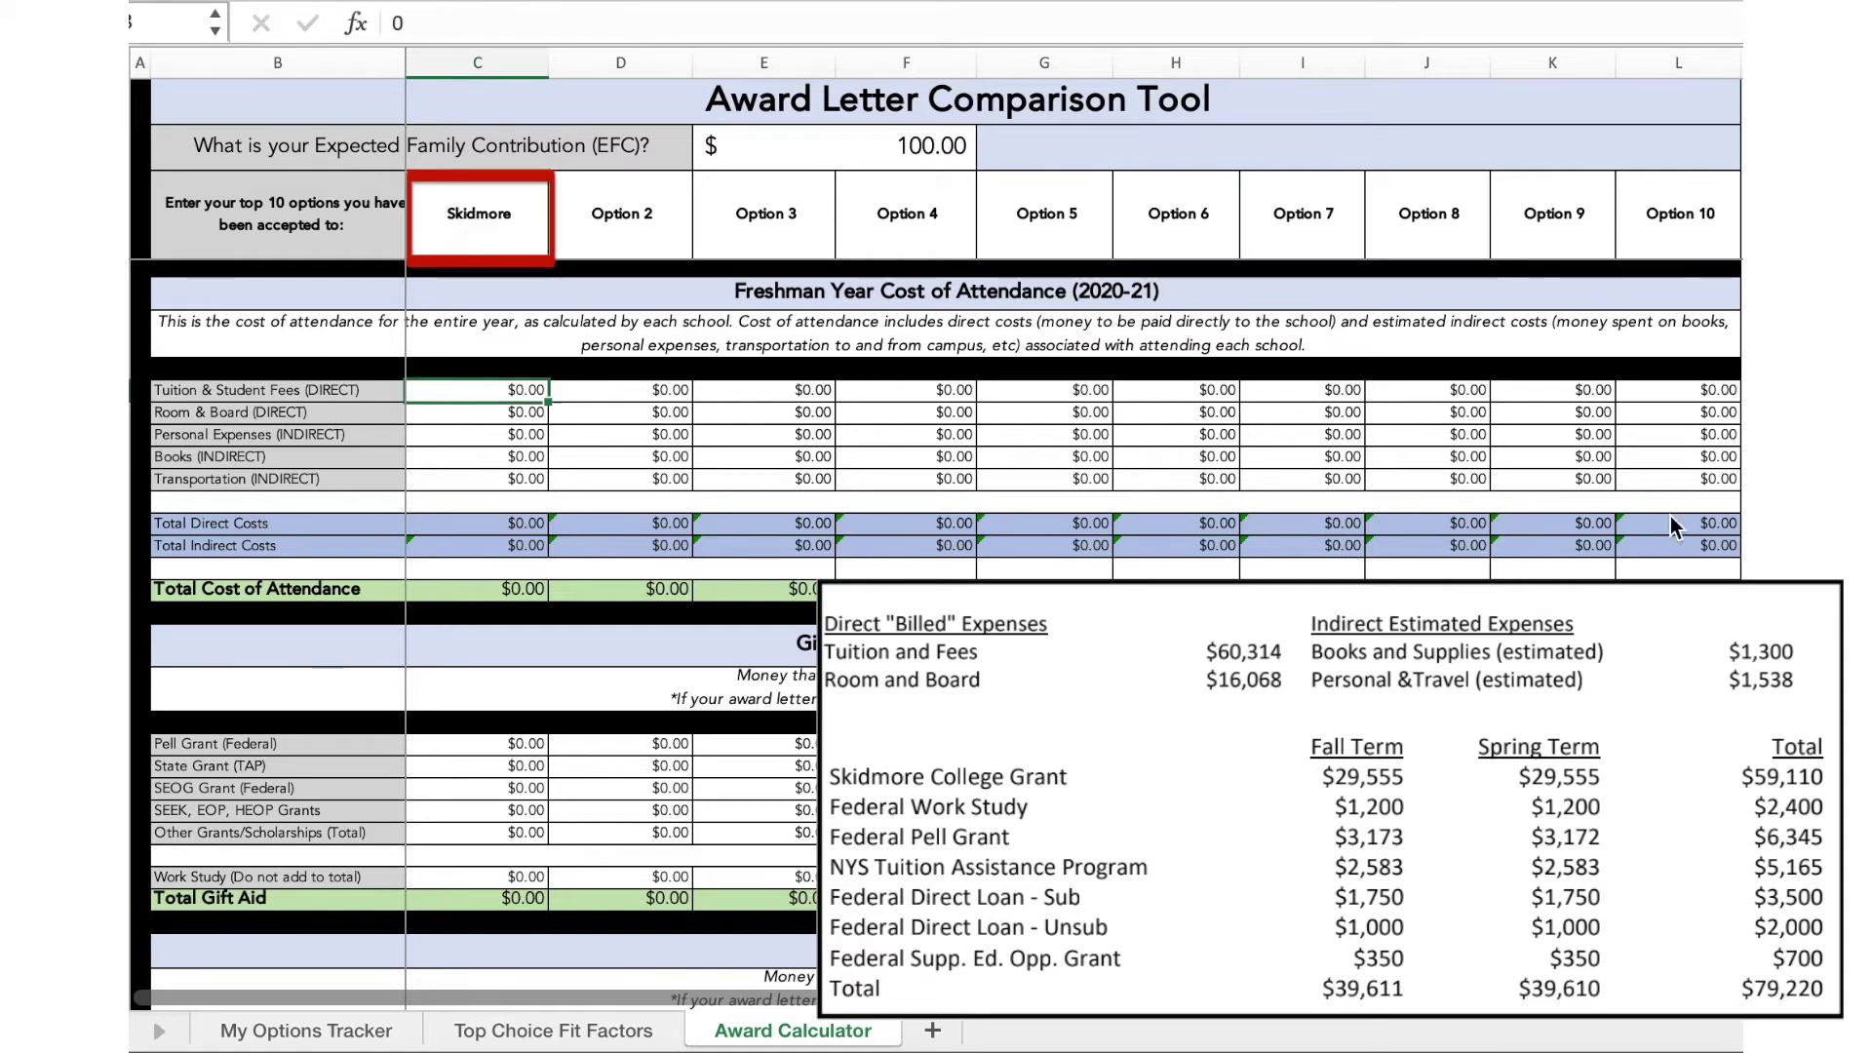
left_click(1774, 679)
left_click(493, 393)
left_click(428, 21)
key("BackSpace")
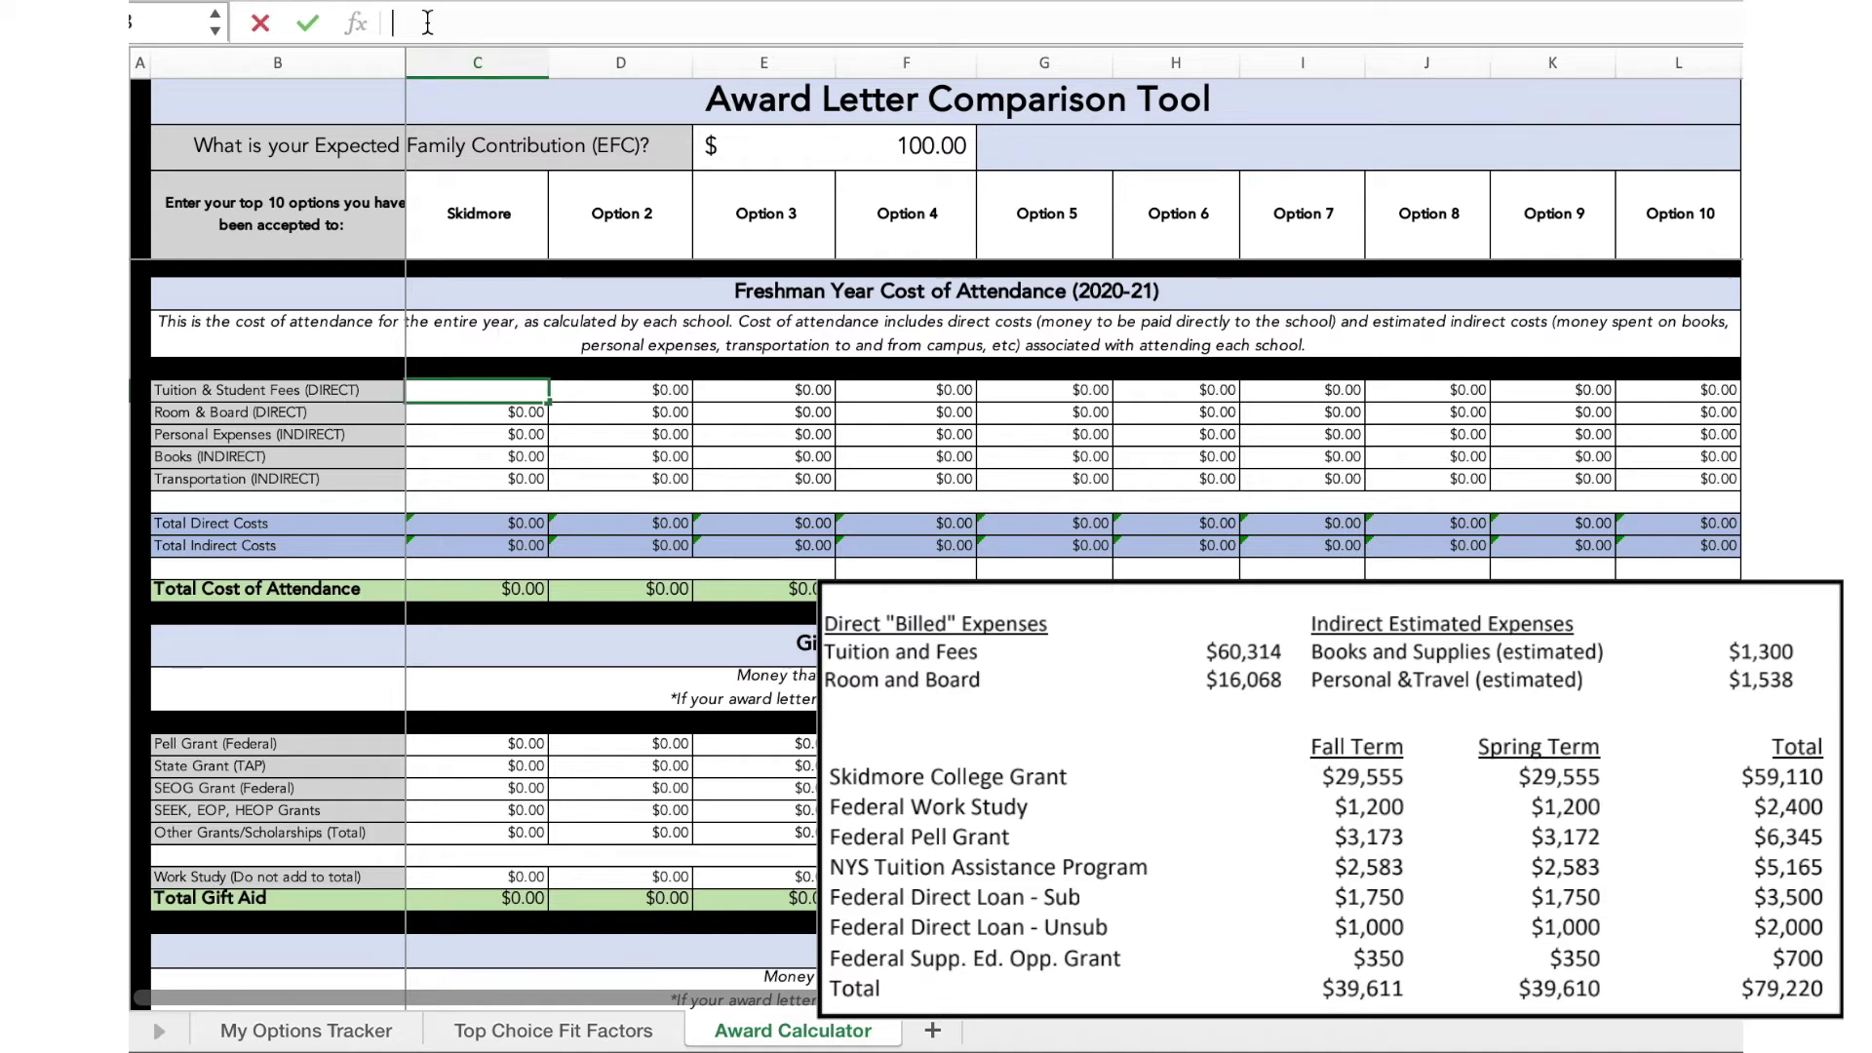
type("6031")
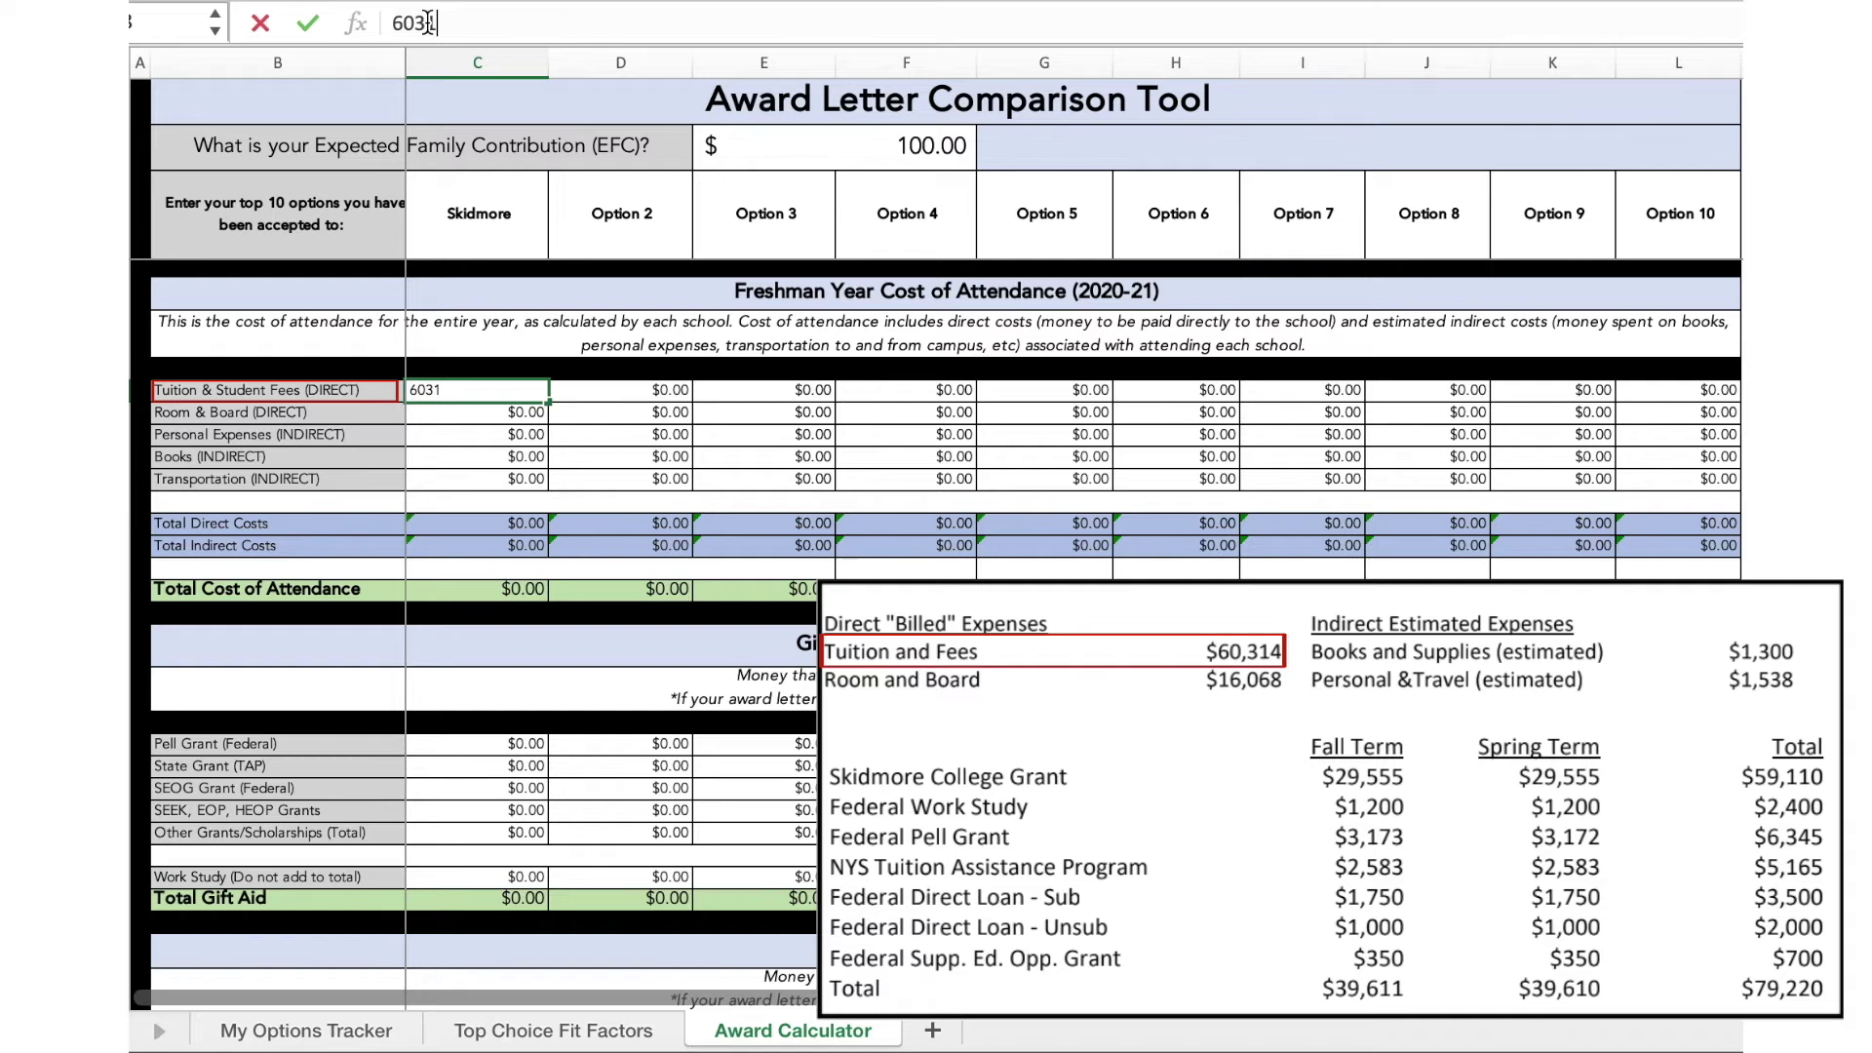
type("4")
key("Return")
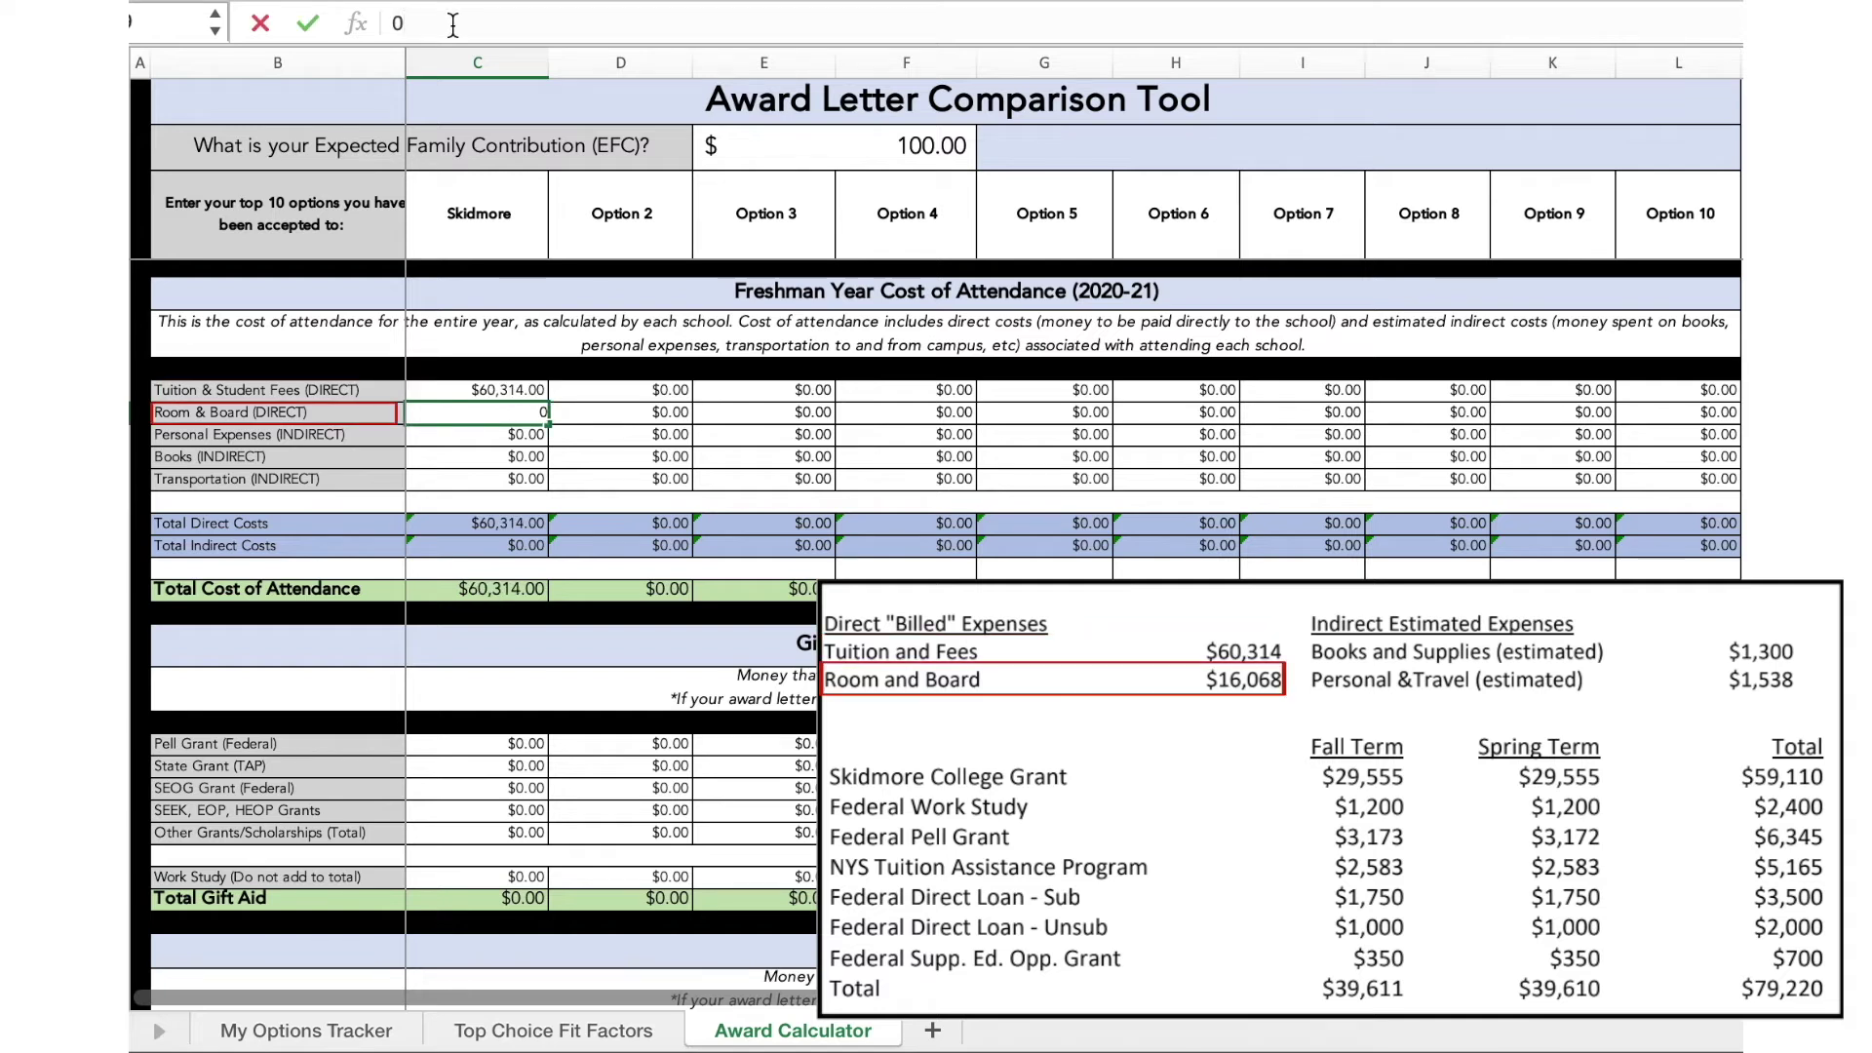
type("16068")
Split Skidmore's personal and travel estimate into 1000 for Personal Expenses and 538 for Transportation
left_click(511, 435)
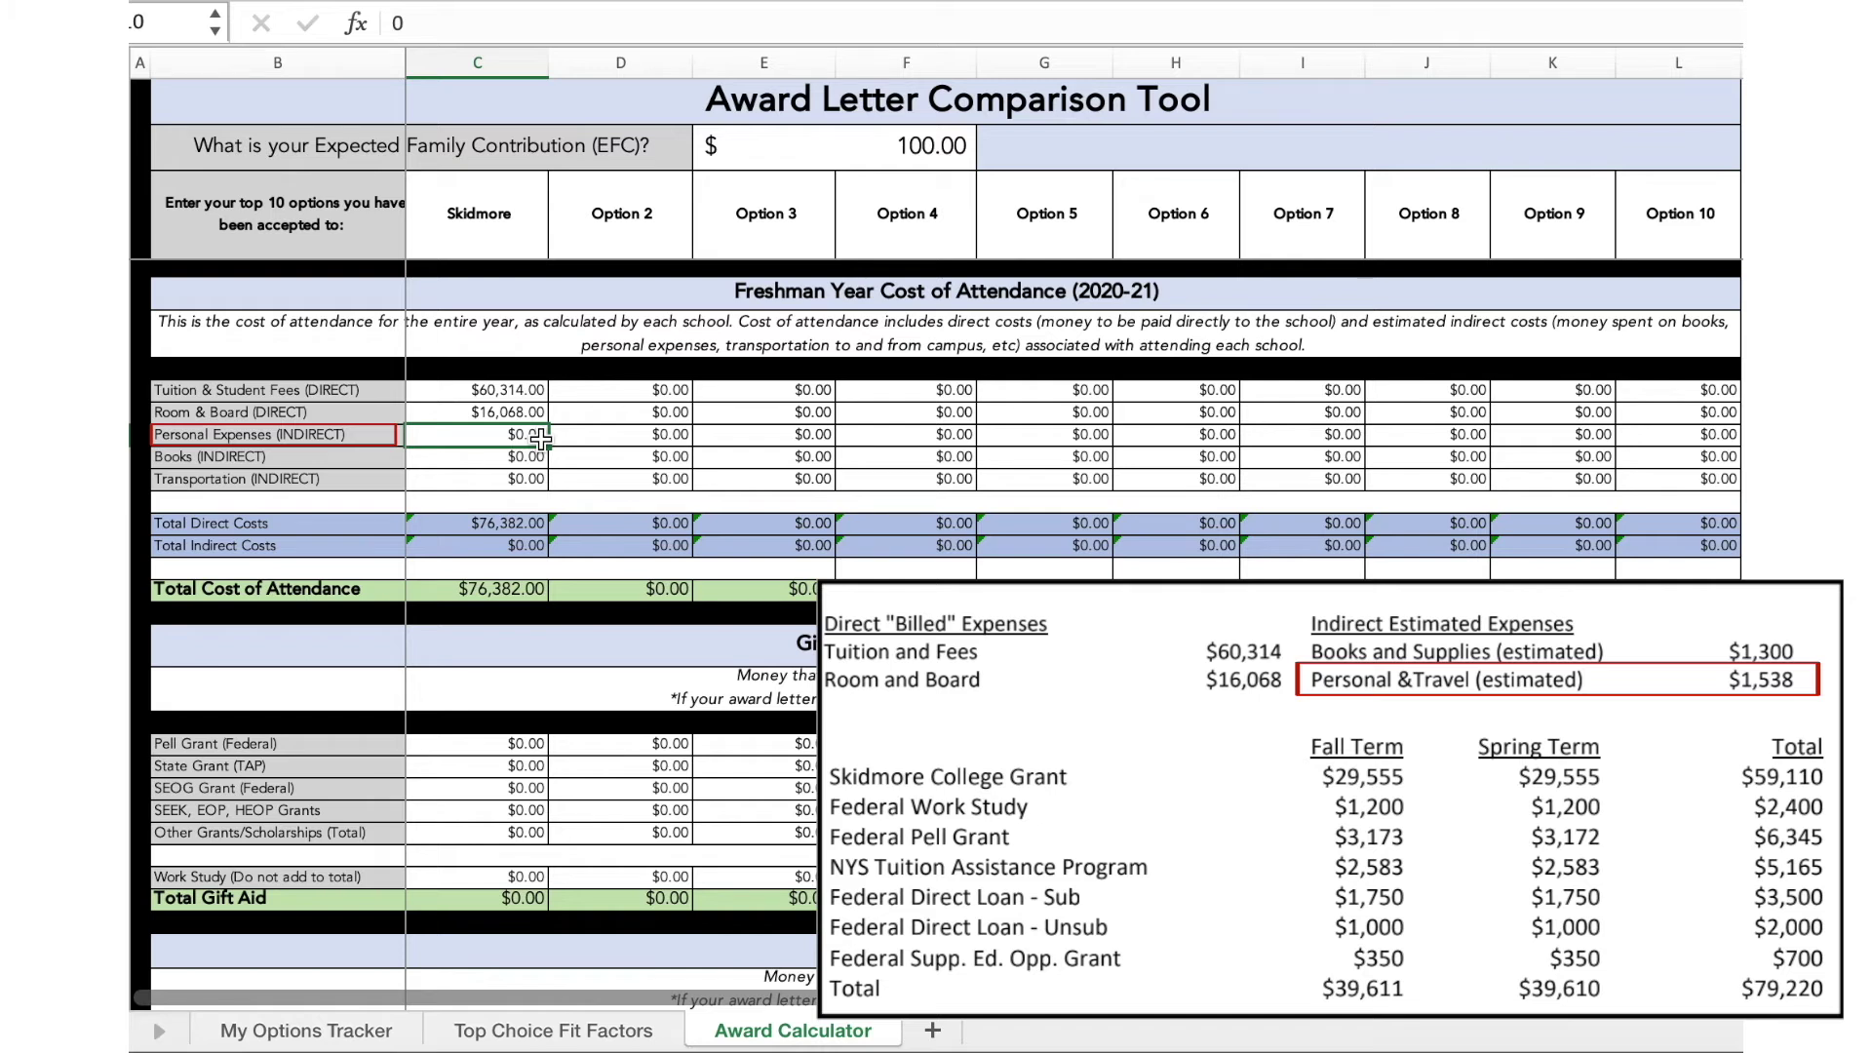
left_click(426, 24)
key("BackSpace")
type("1,000")
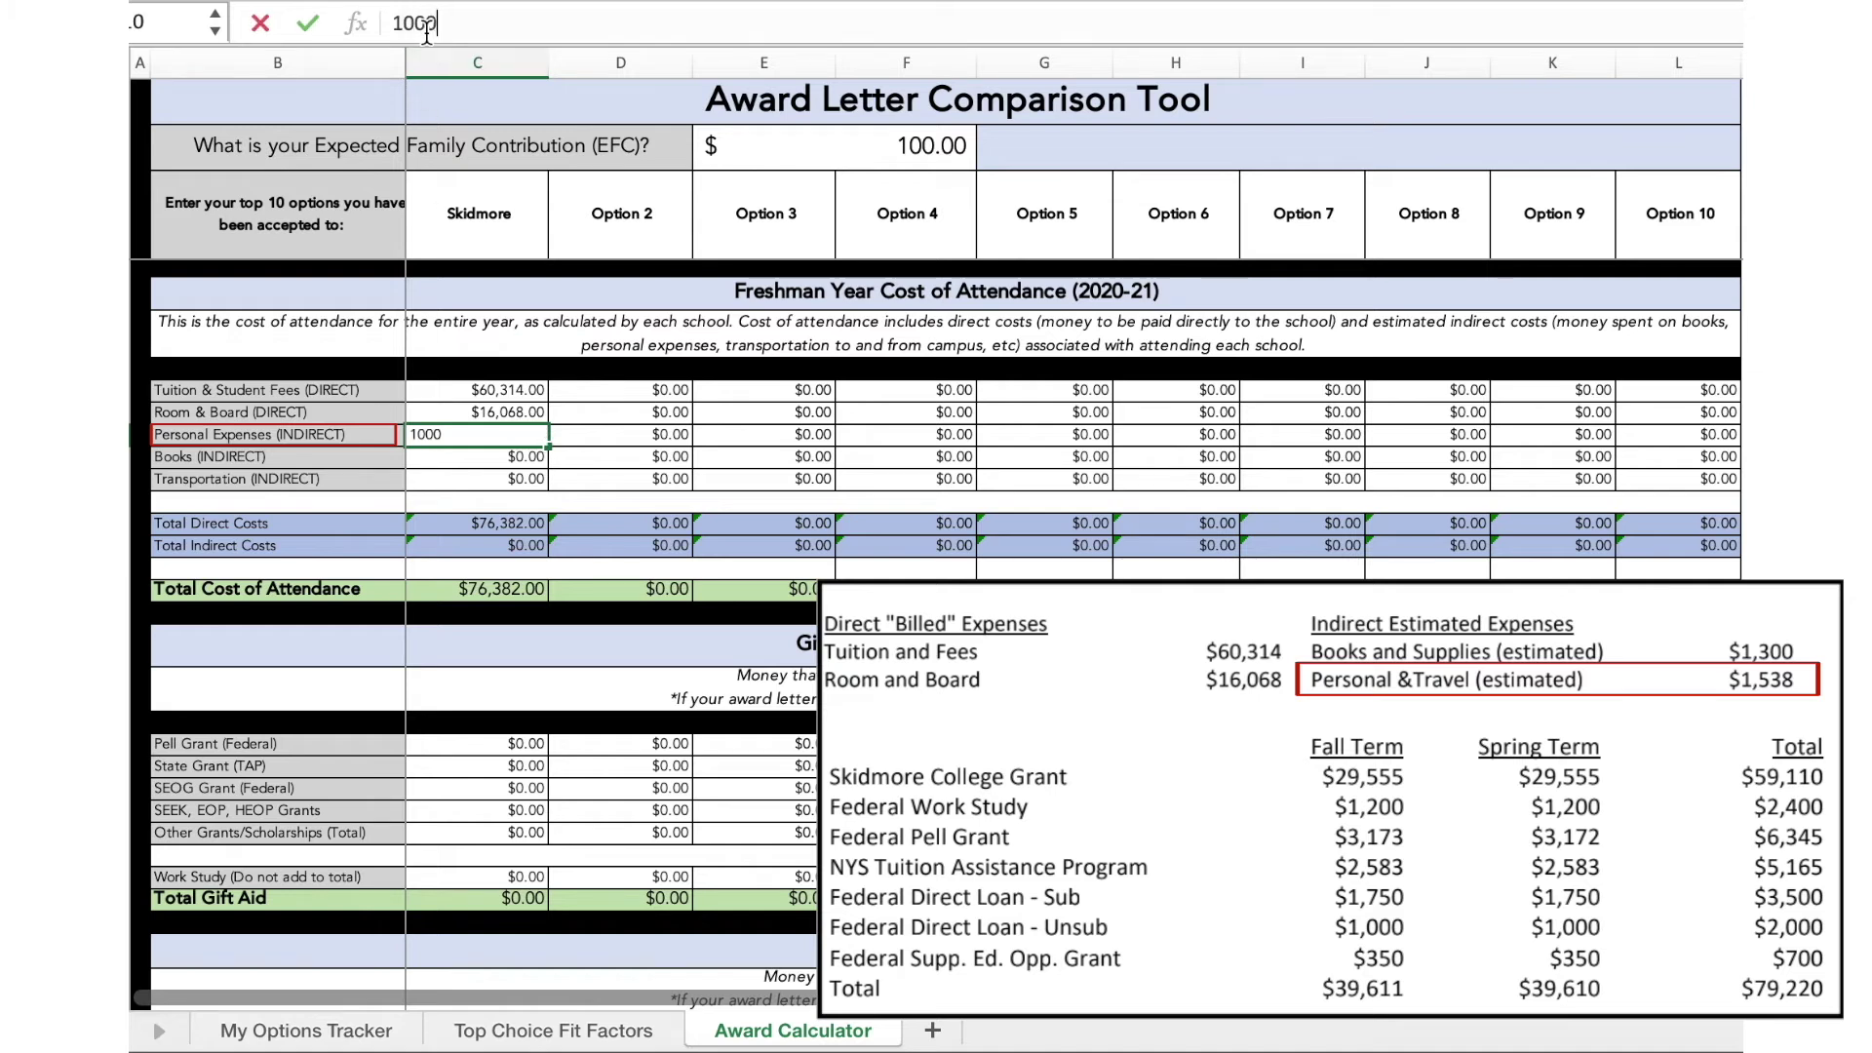
left_click(506, 479)
left_click(437, 20)
key("BackSpace")
type("538")
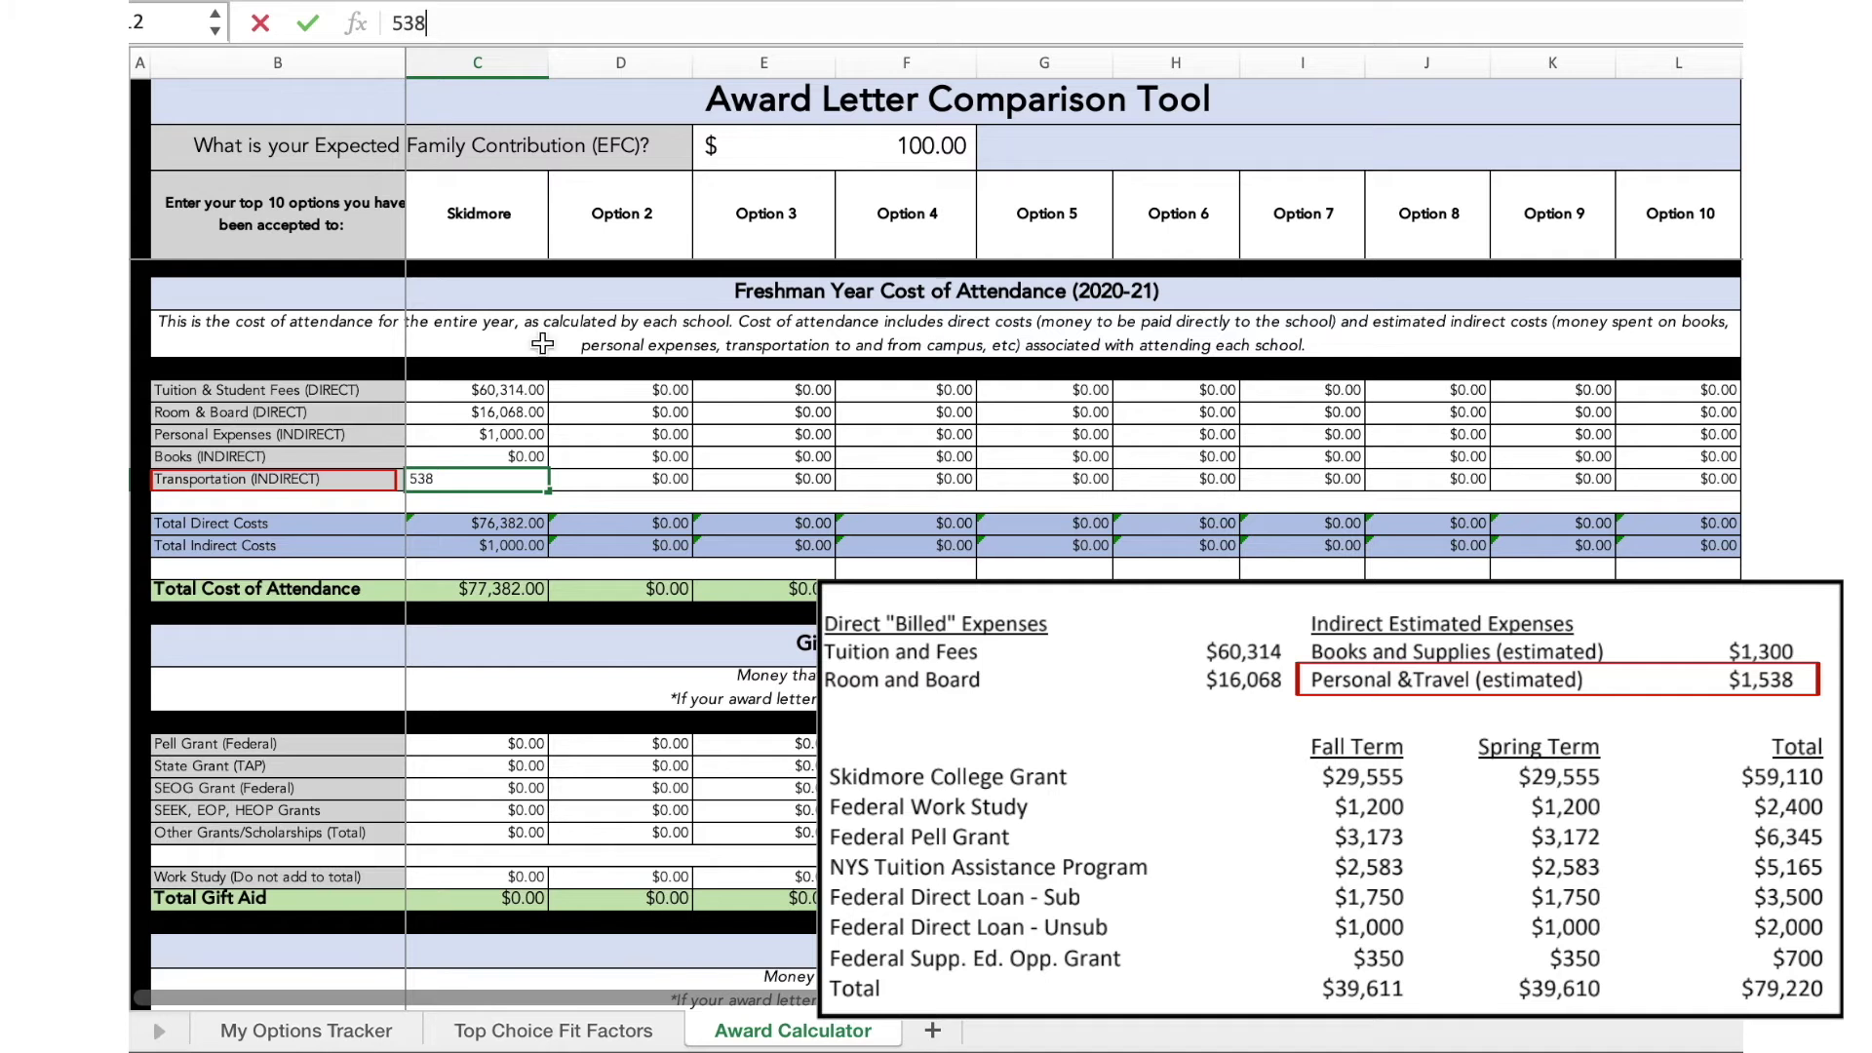
Set Skidmore's indirect Books cost to 1300
left_click(517, 457)
left_click(489, 24)
key("BackSpace")
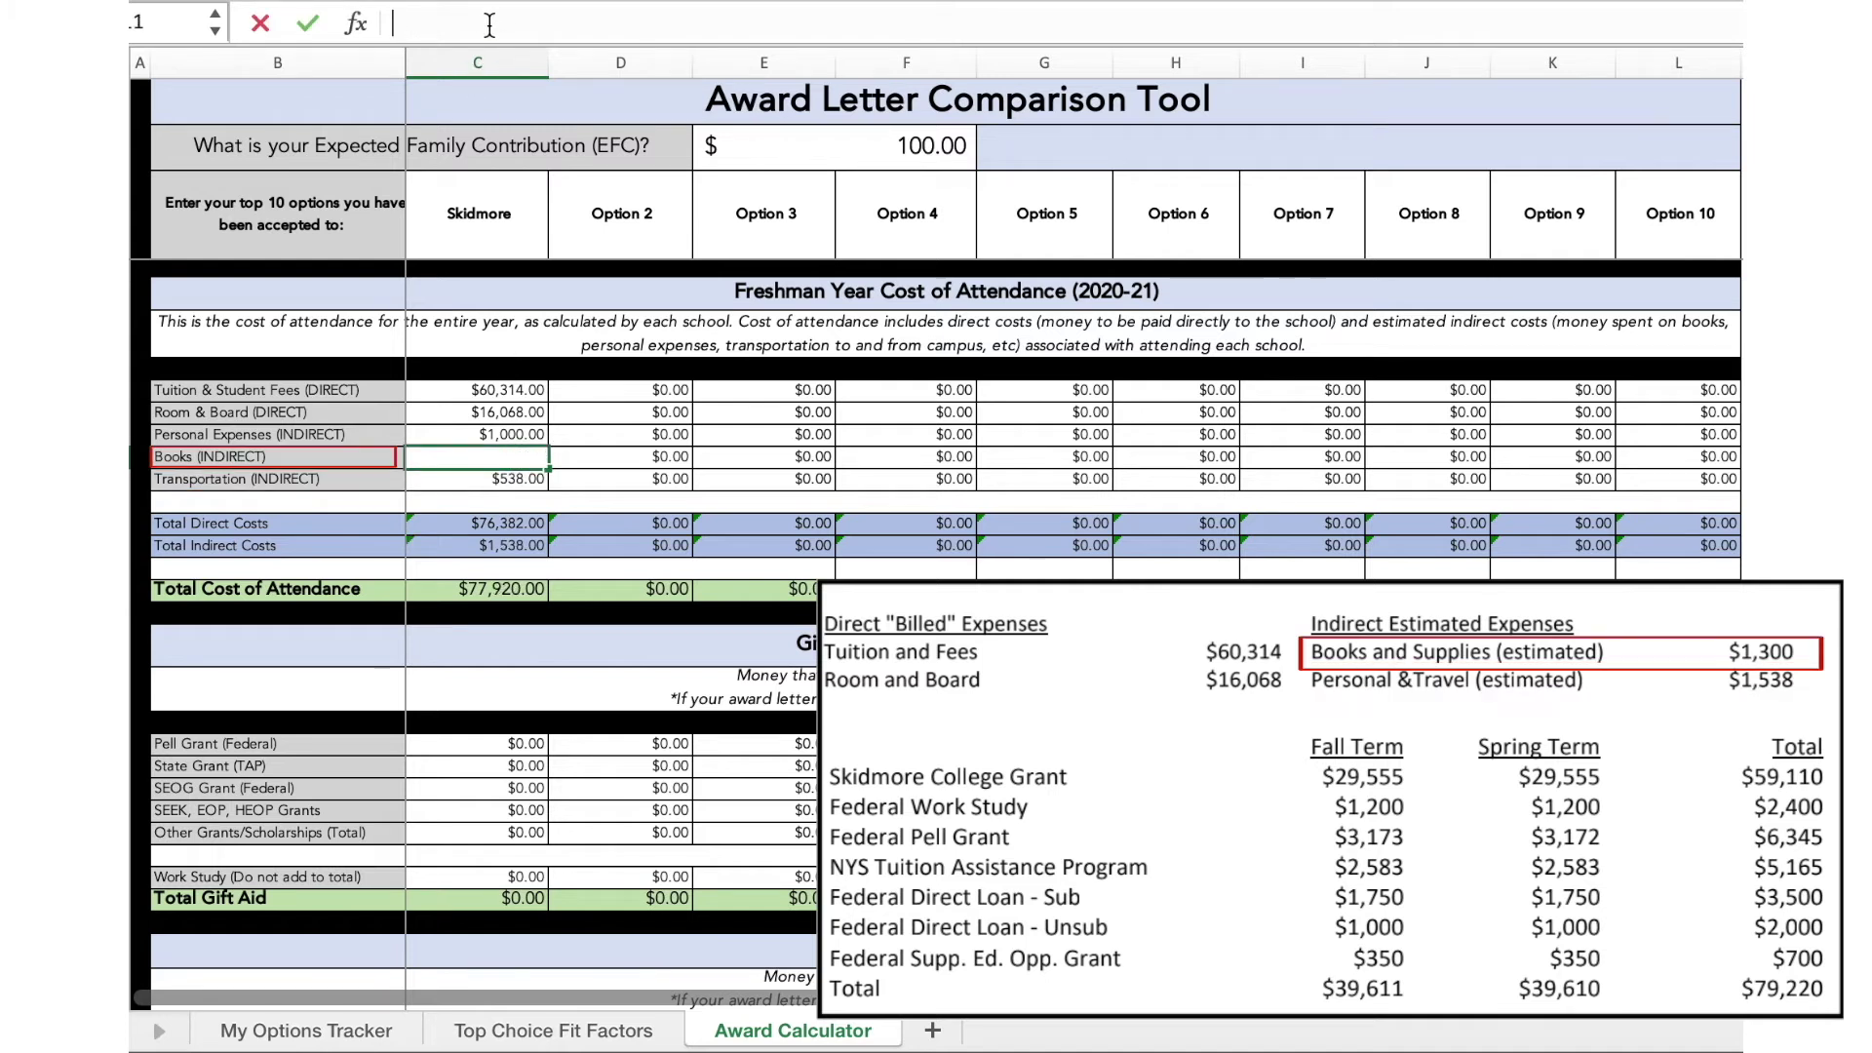
type("1,3")
type("00")
key("Return")
In Skidmore's Gift Aid section, enter 6345 for the federal Pell Grant and 5165 for the State Grant (TAP)
scroll(936, 487, "down", 5)
scroll(936, 634, "down", 3)
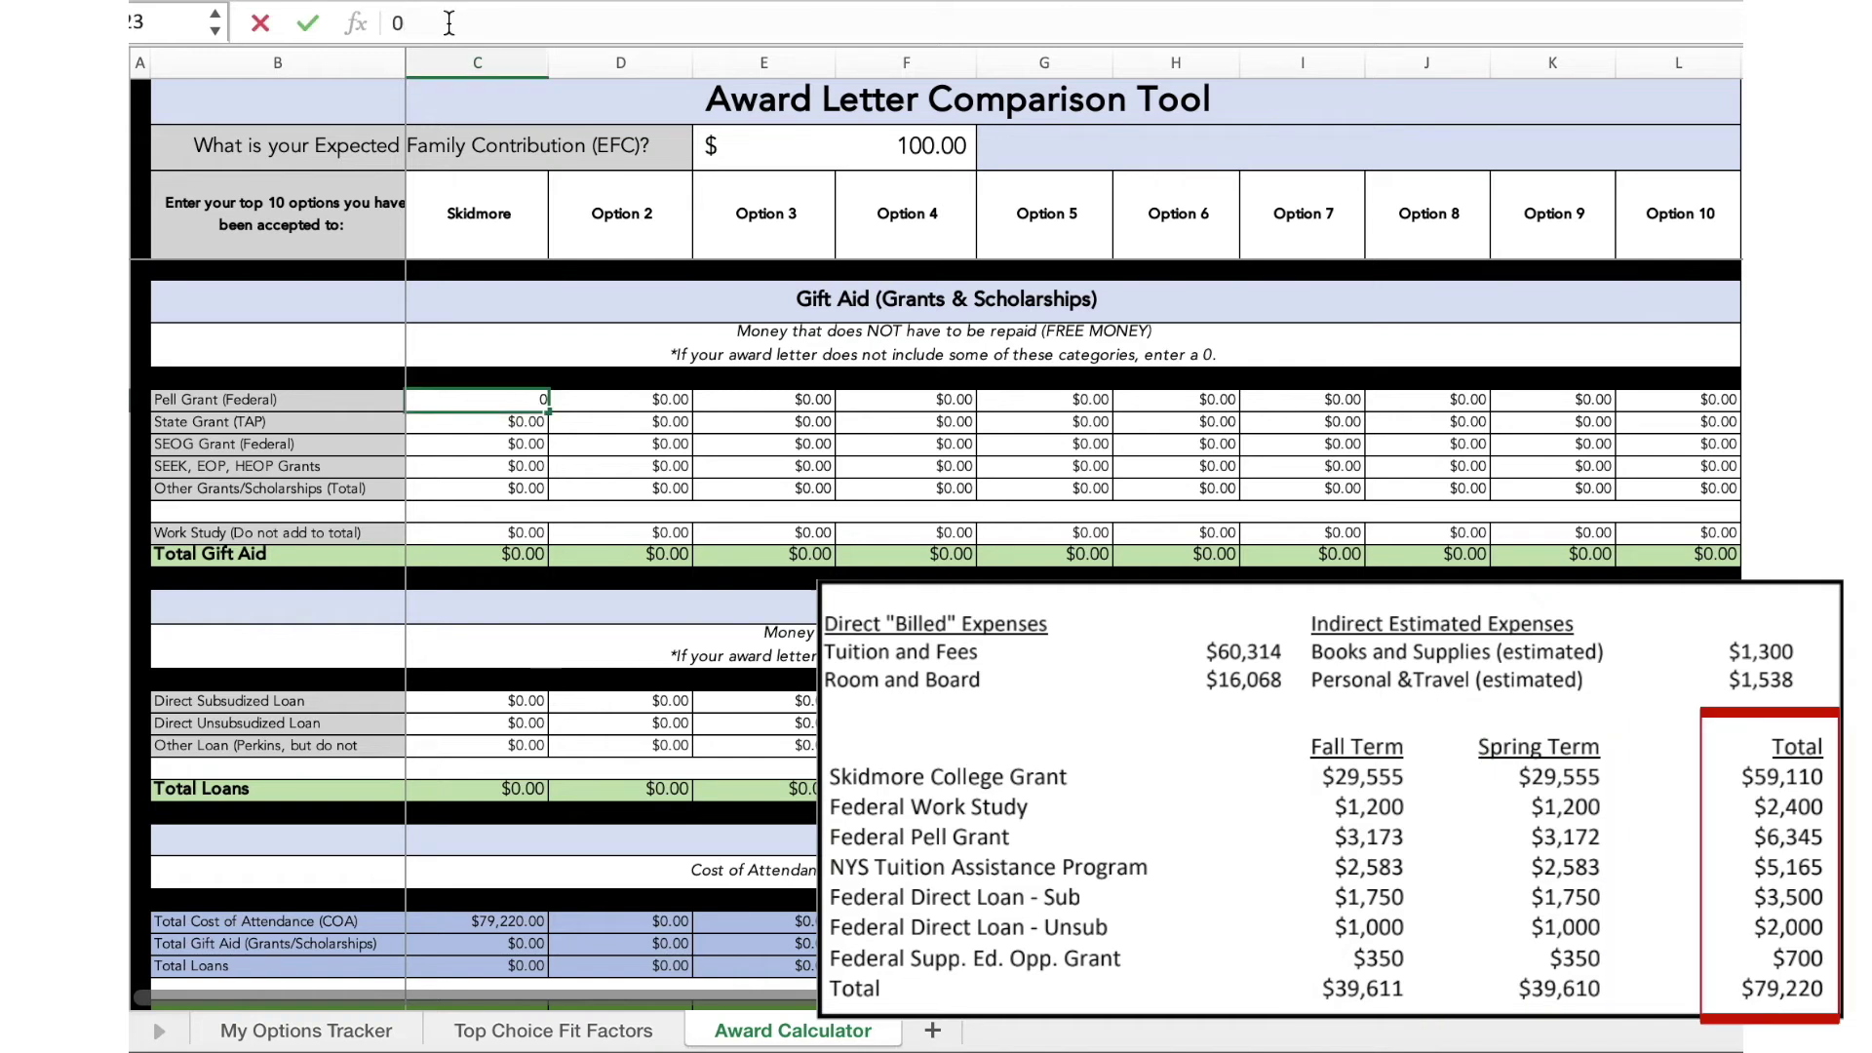
key("BackSpace")
type("634")
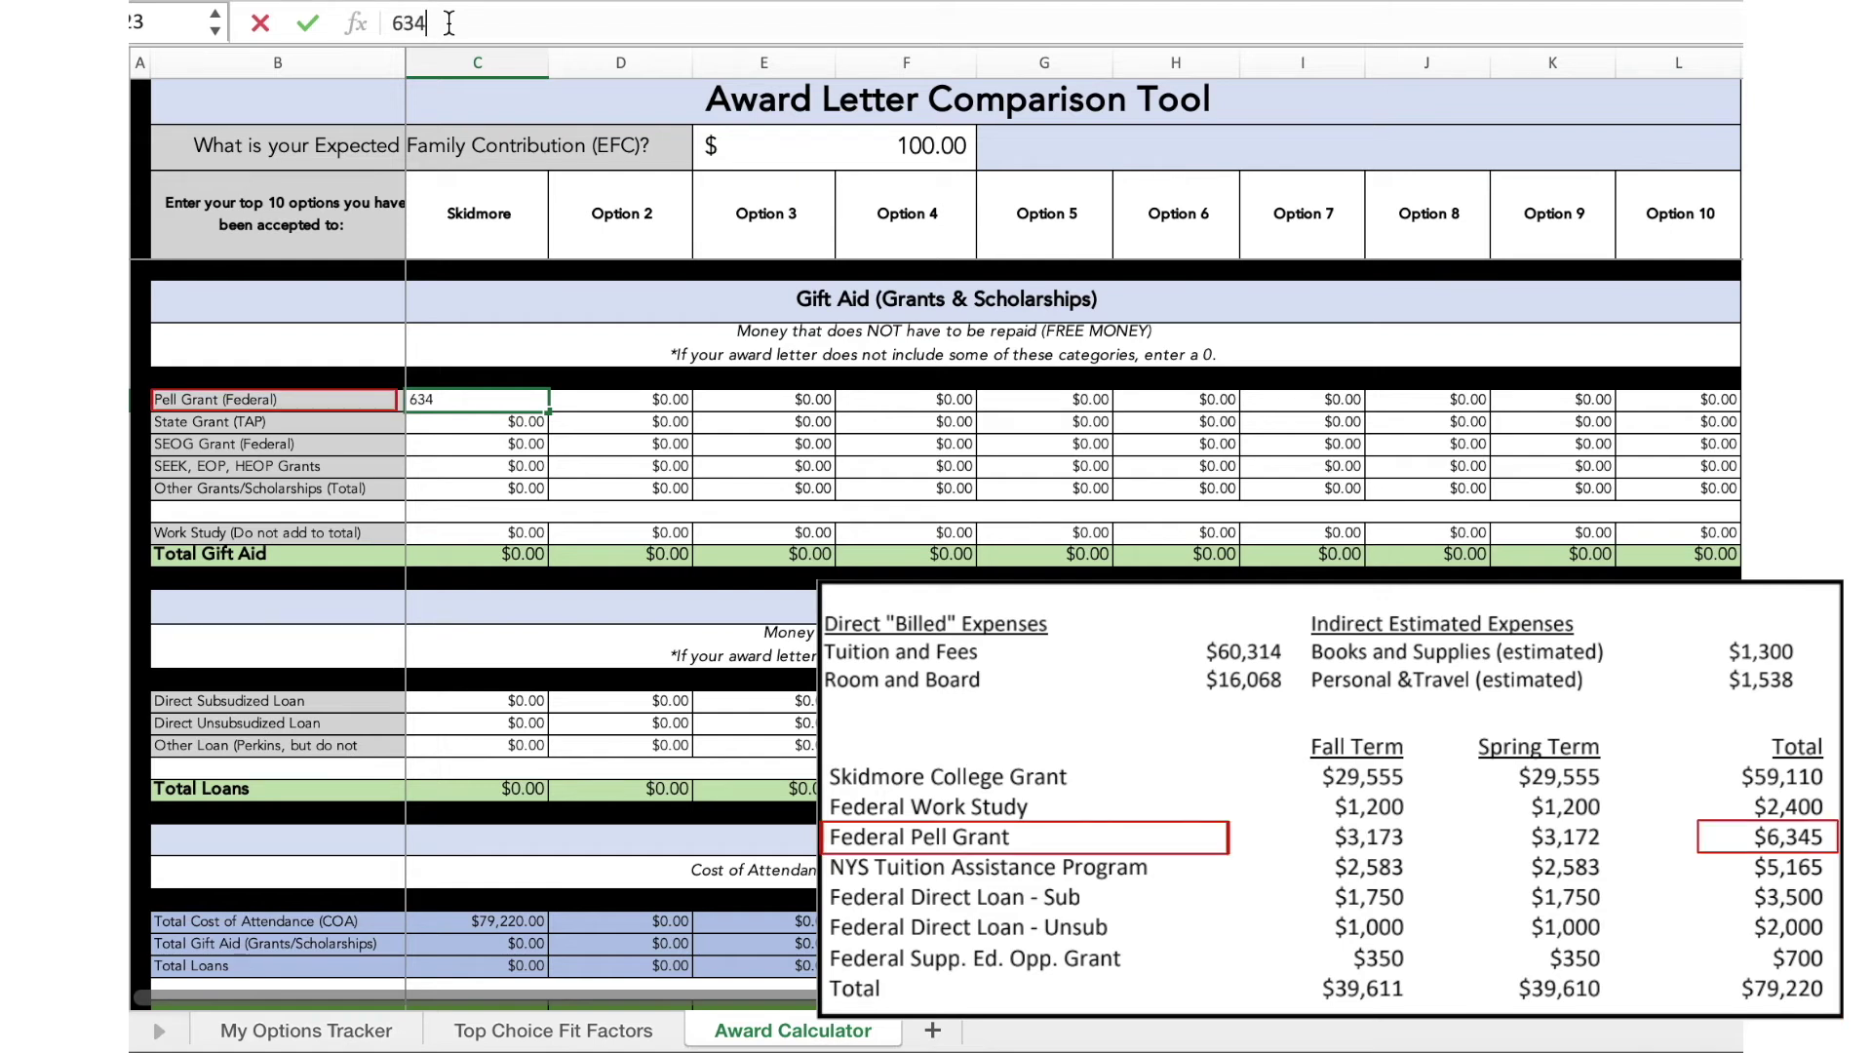
type("5")
left_click(491, 431)
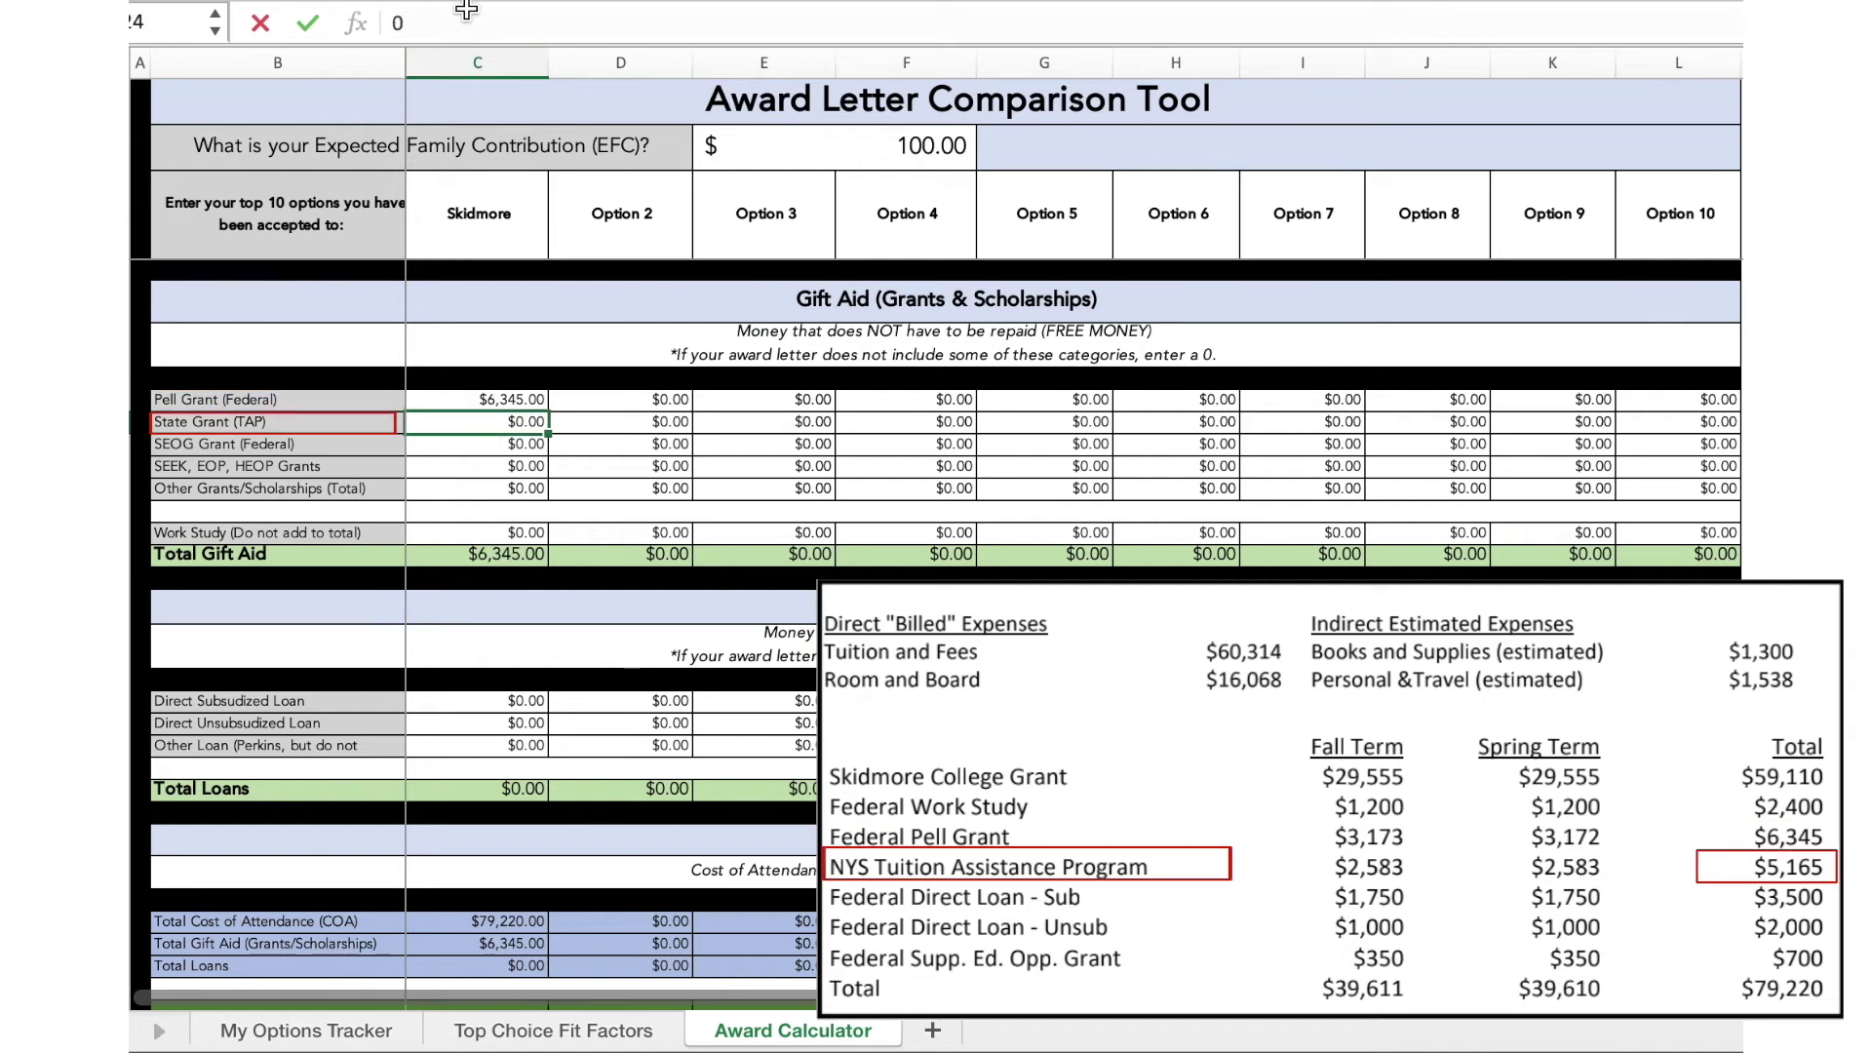
type("0")
key("BackSpace")
type("5165")
Set Skidmore's federal SEOG Grant to 700
left_click(518, 445)
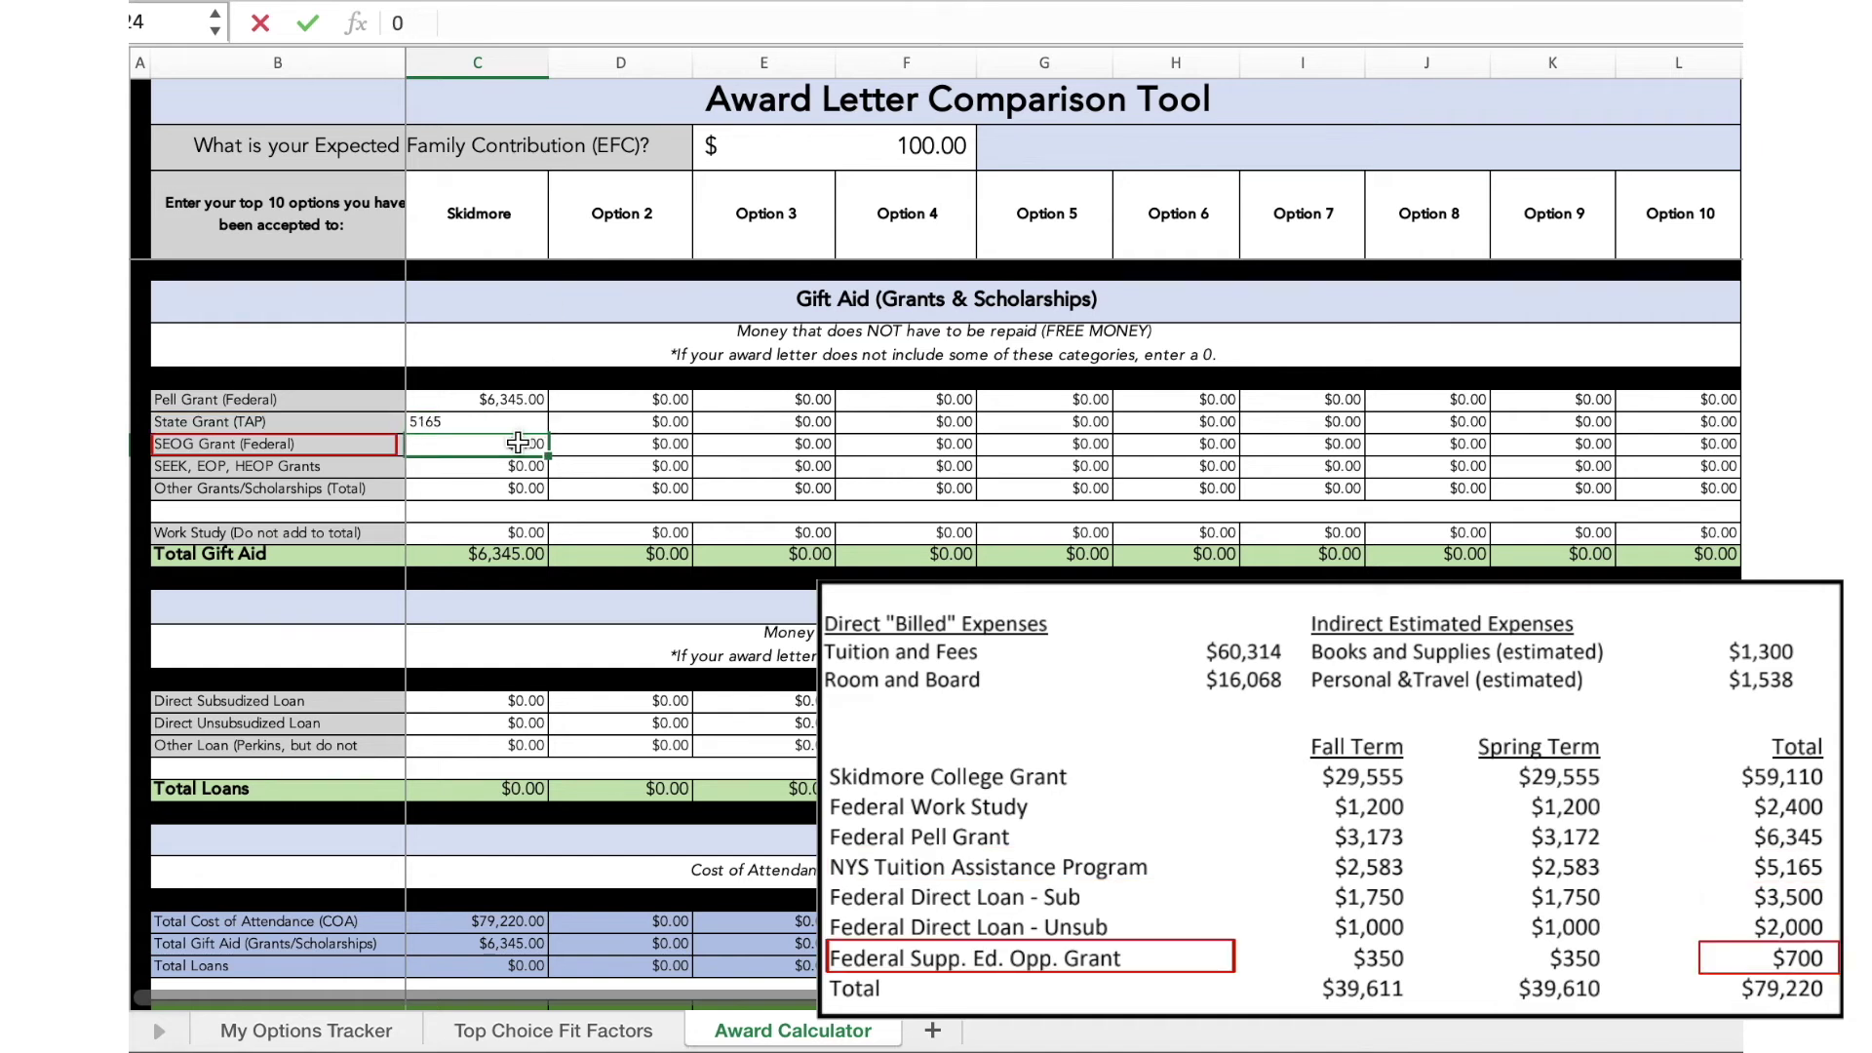
left_click(444, 21)
key("BackSpace")
type("700")
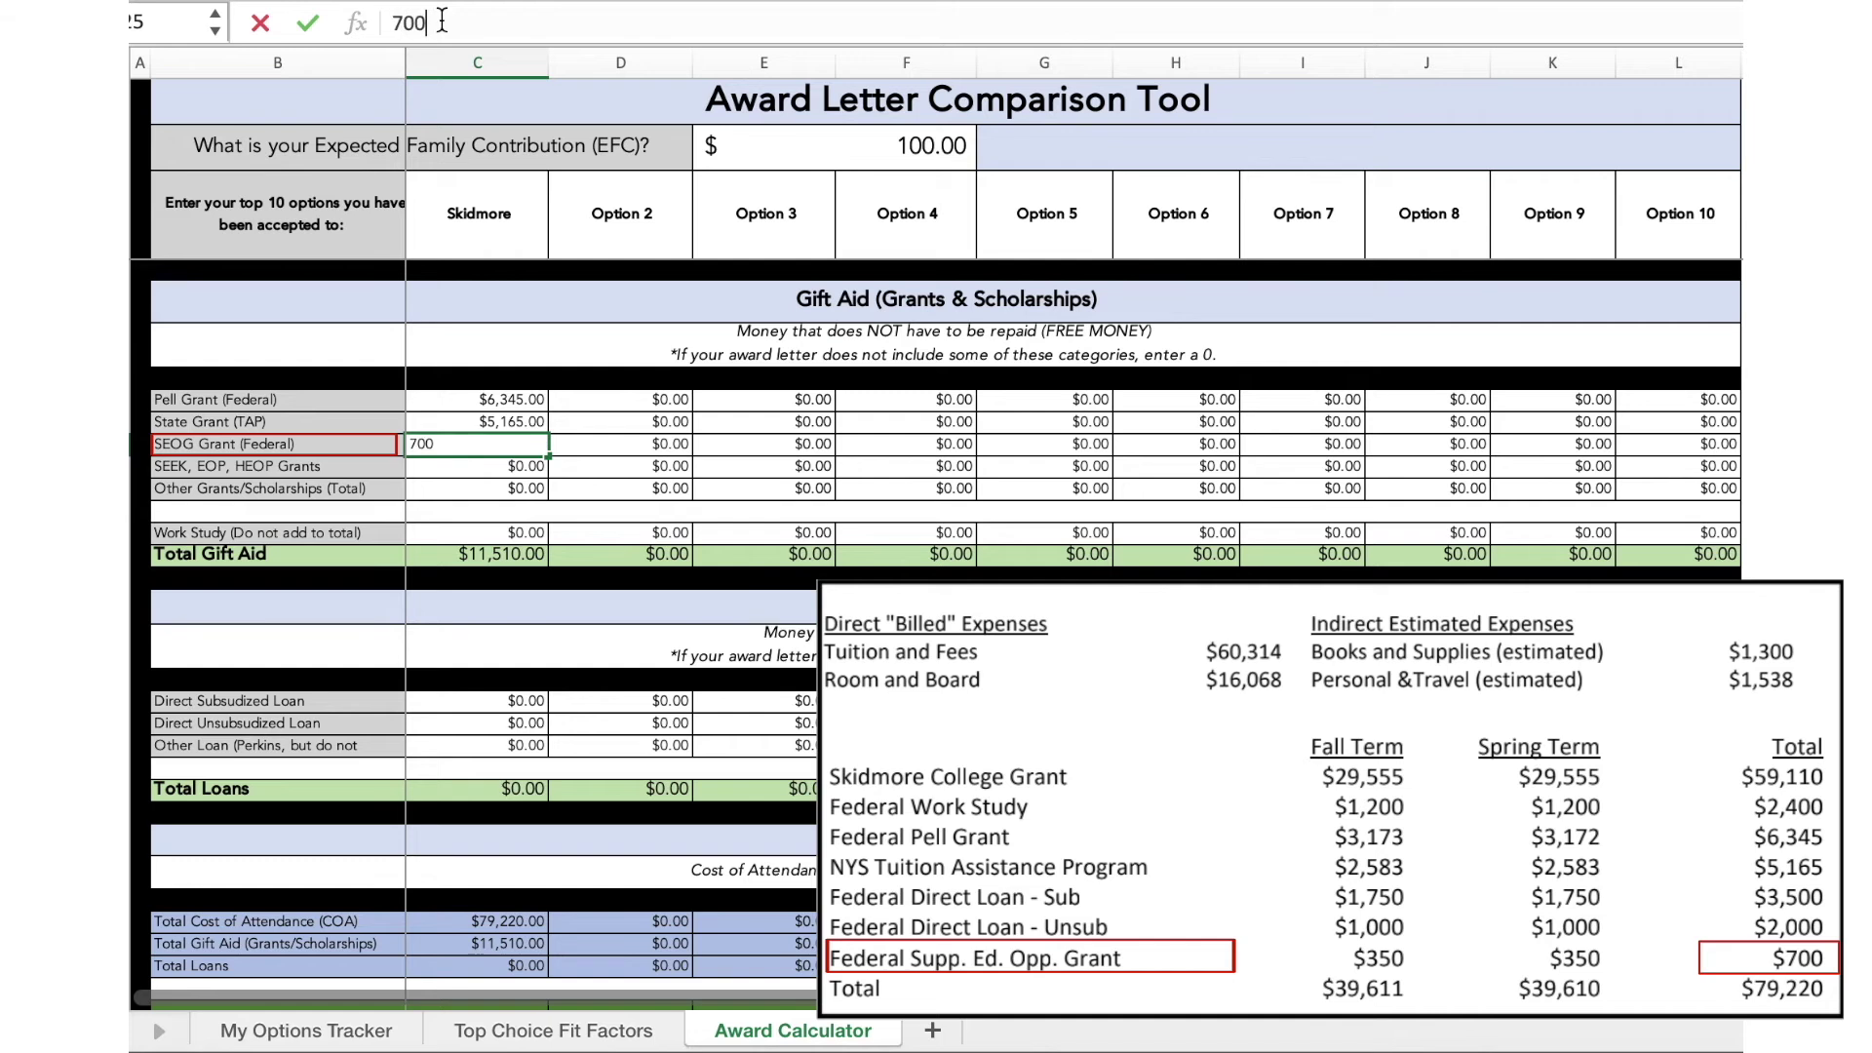
left_click(518, 470)
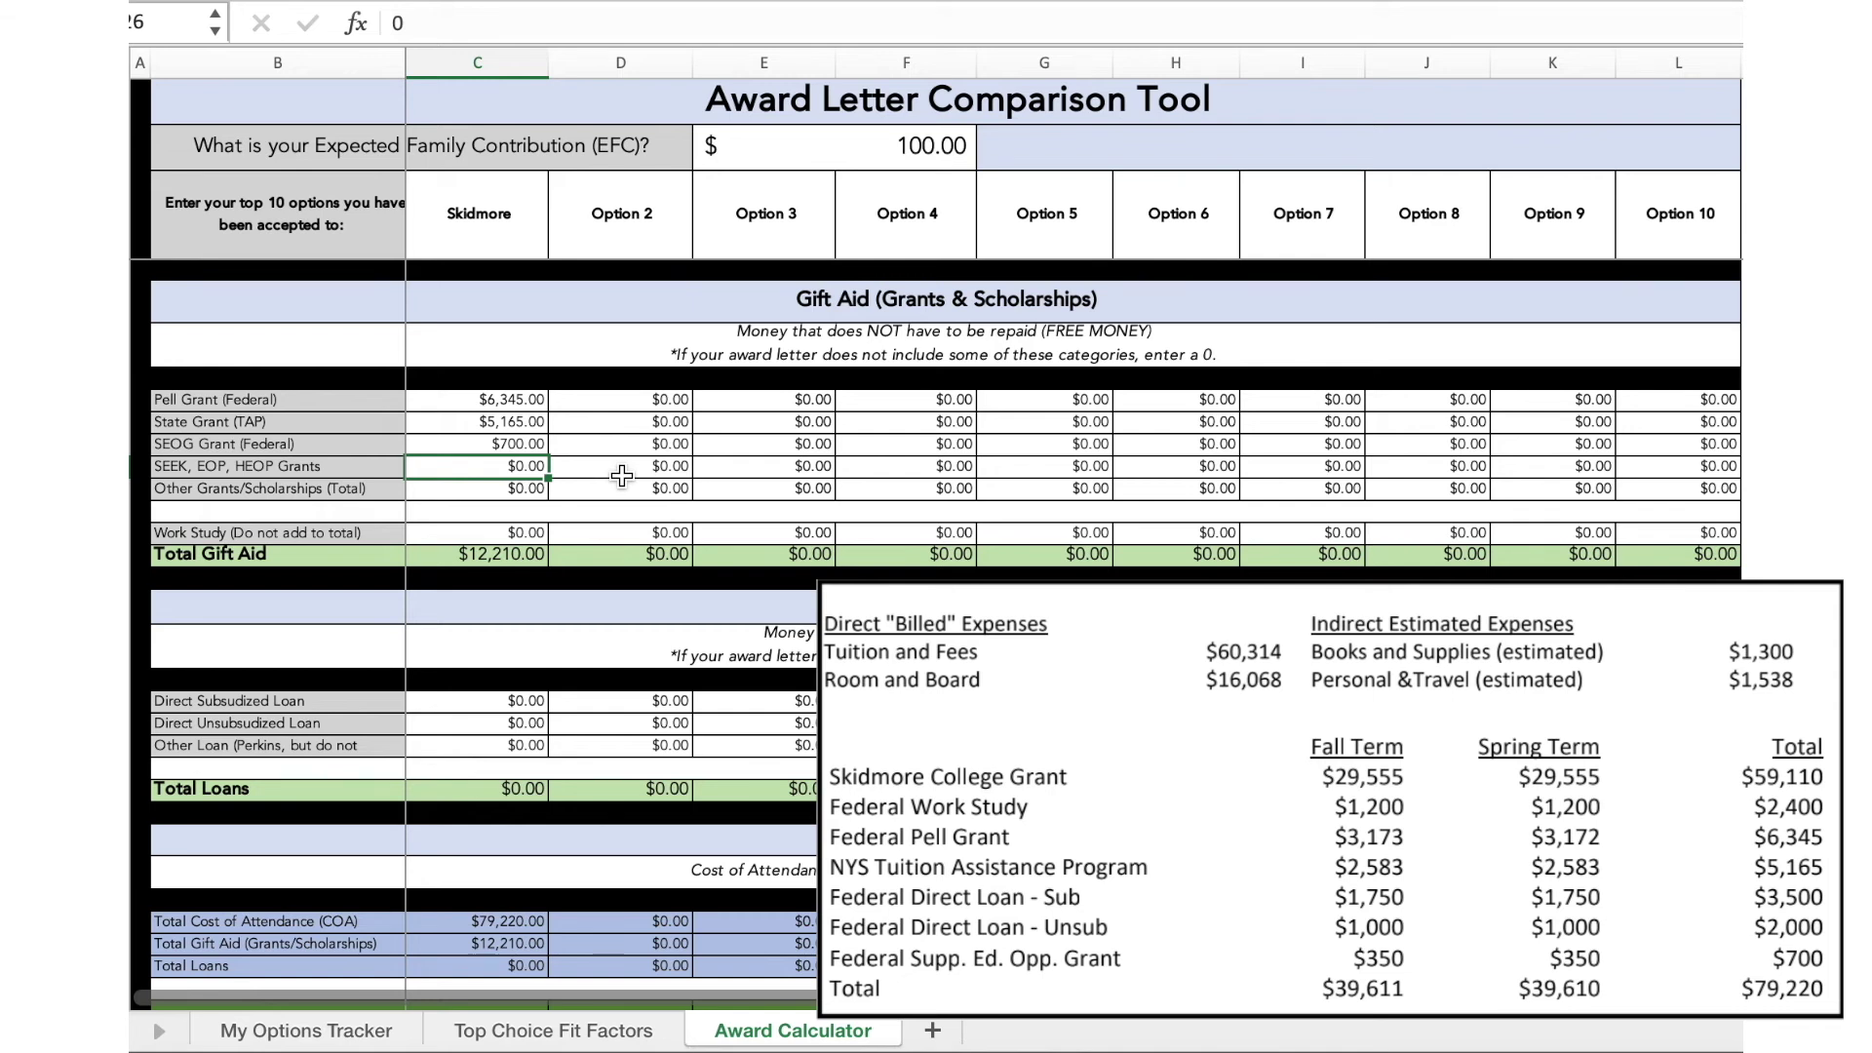
Enter 59110 for Skidmore's Other Grants/Scholarships and 2400 for its Work Study
left_click(531, 494)
key("Delete")
left_click(430, 32)
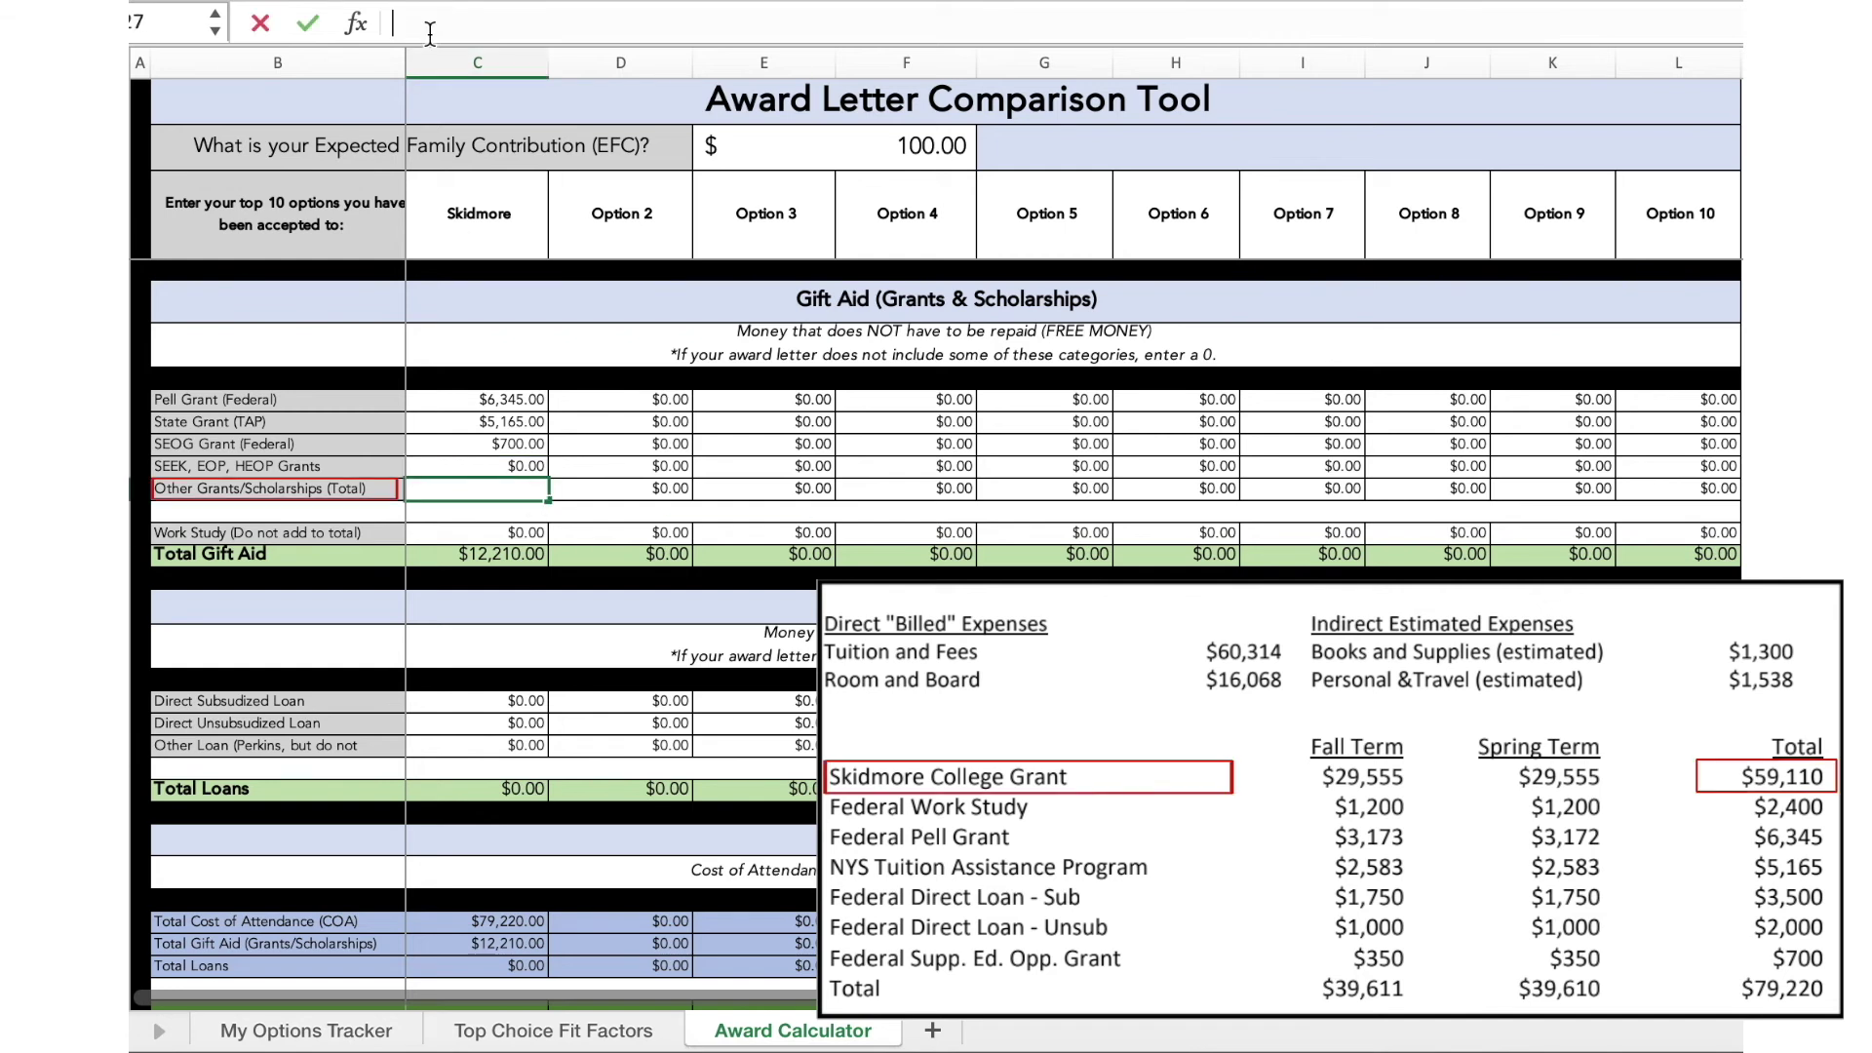
type("59")
type("110")
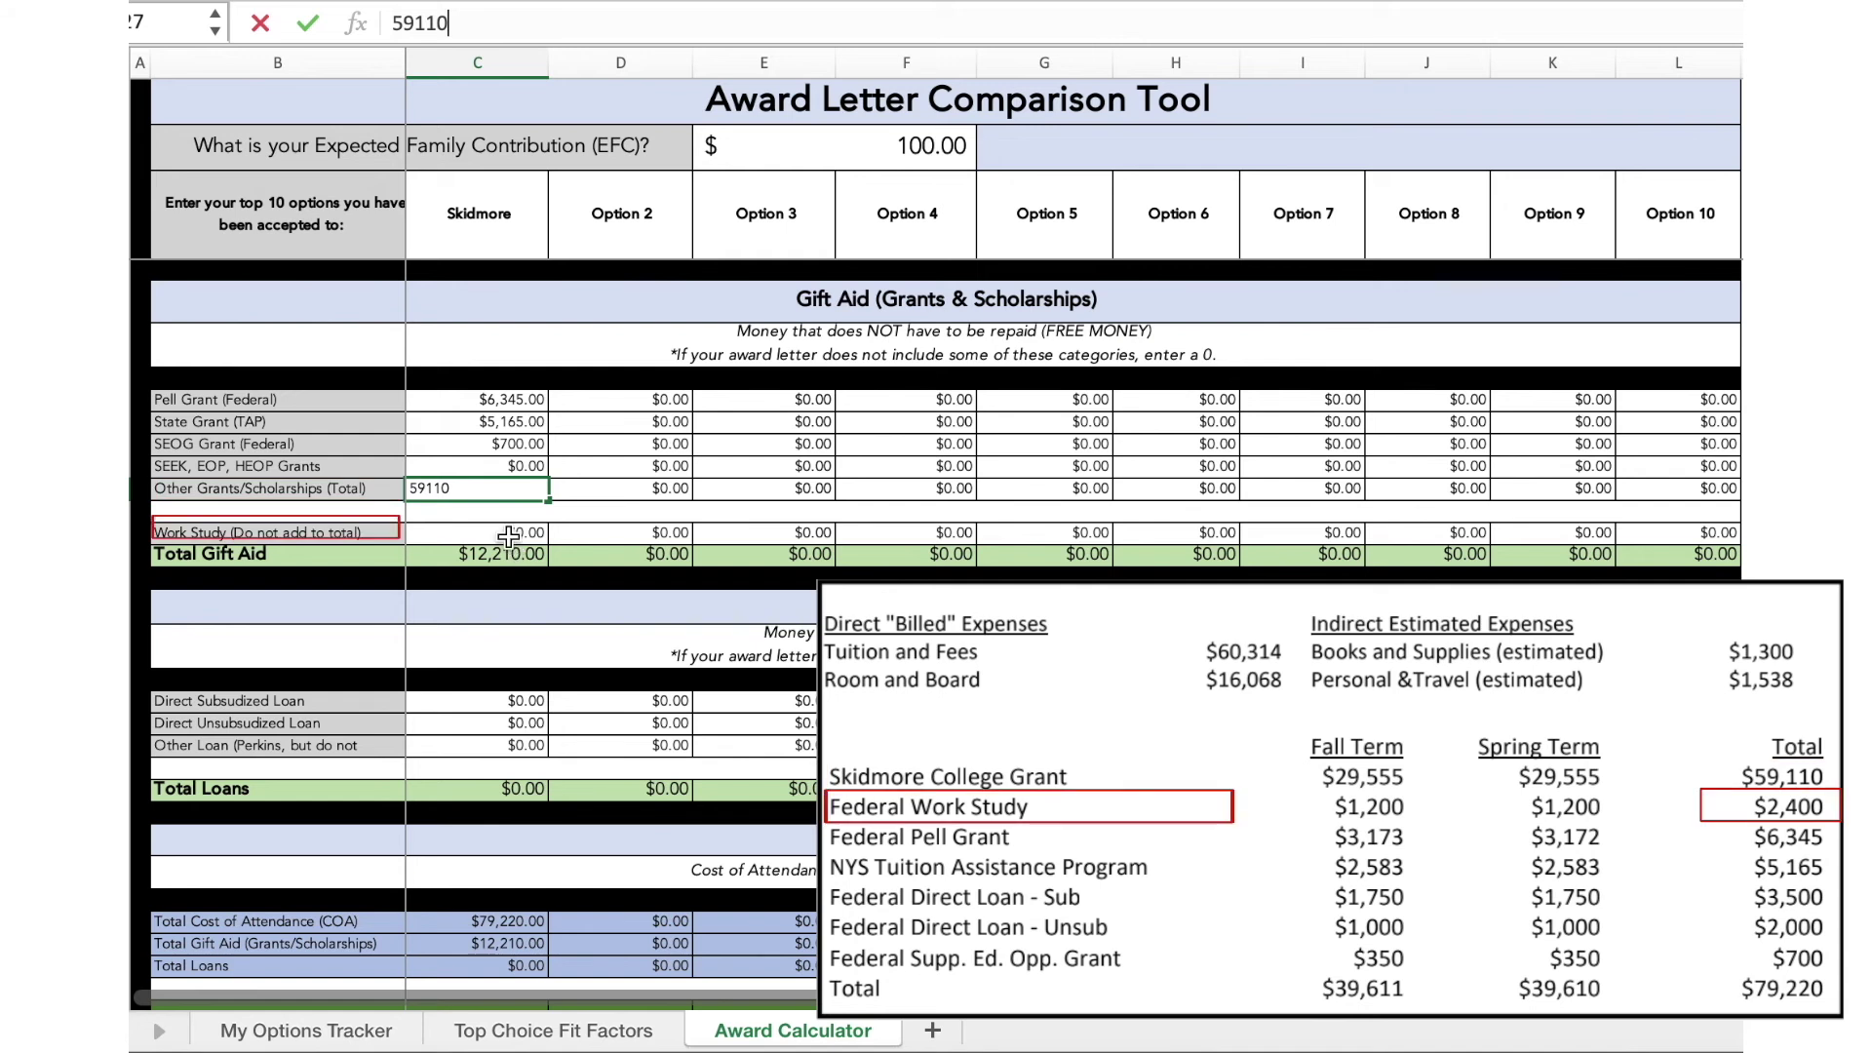
key("Return")
type("2400")
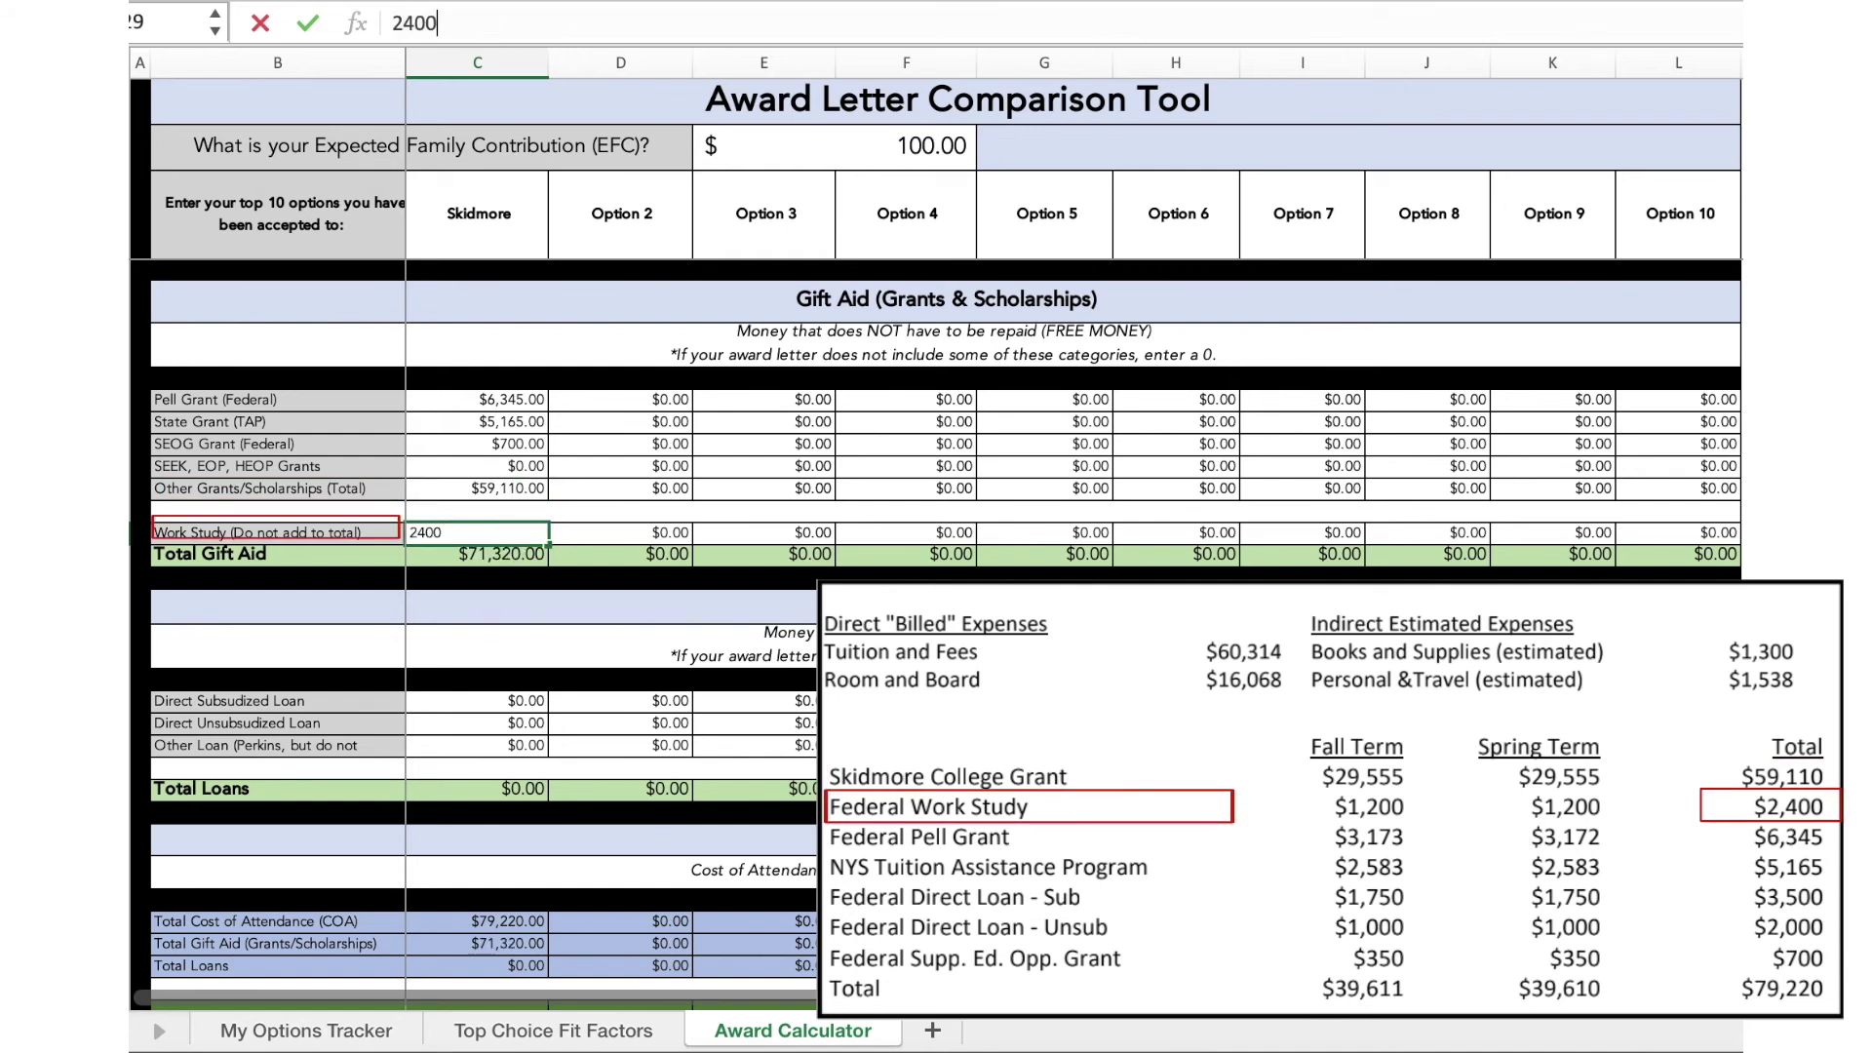
key("Return")
In Skidmore's Loans section, enter 3500 for the Direct Subsidized Loan and 2000 for the Direct Unsubsidized Loan
scroll(936, 488, "down", 5)
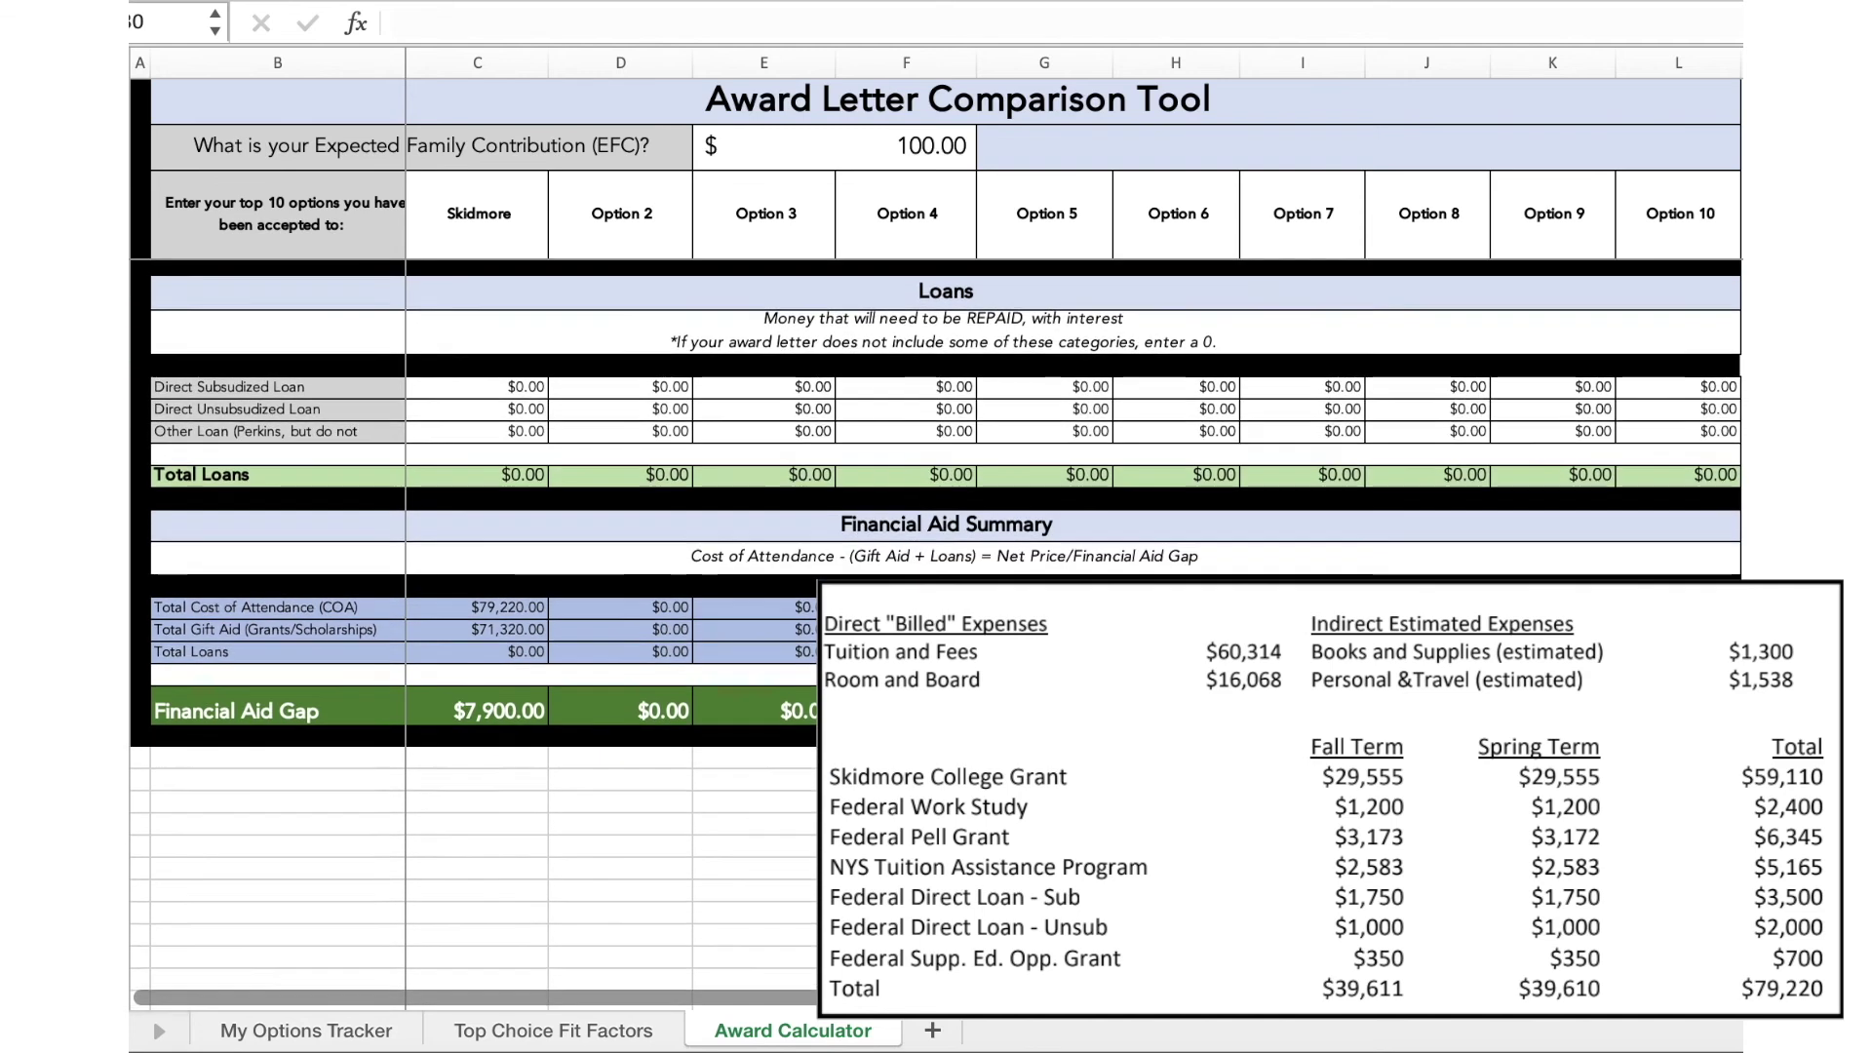
left_click(517, 388)
type("0")
key("BackSpace")
type("3500")
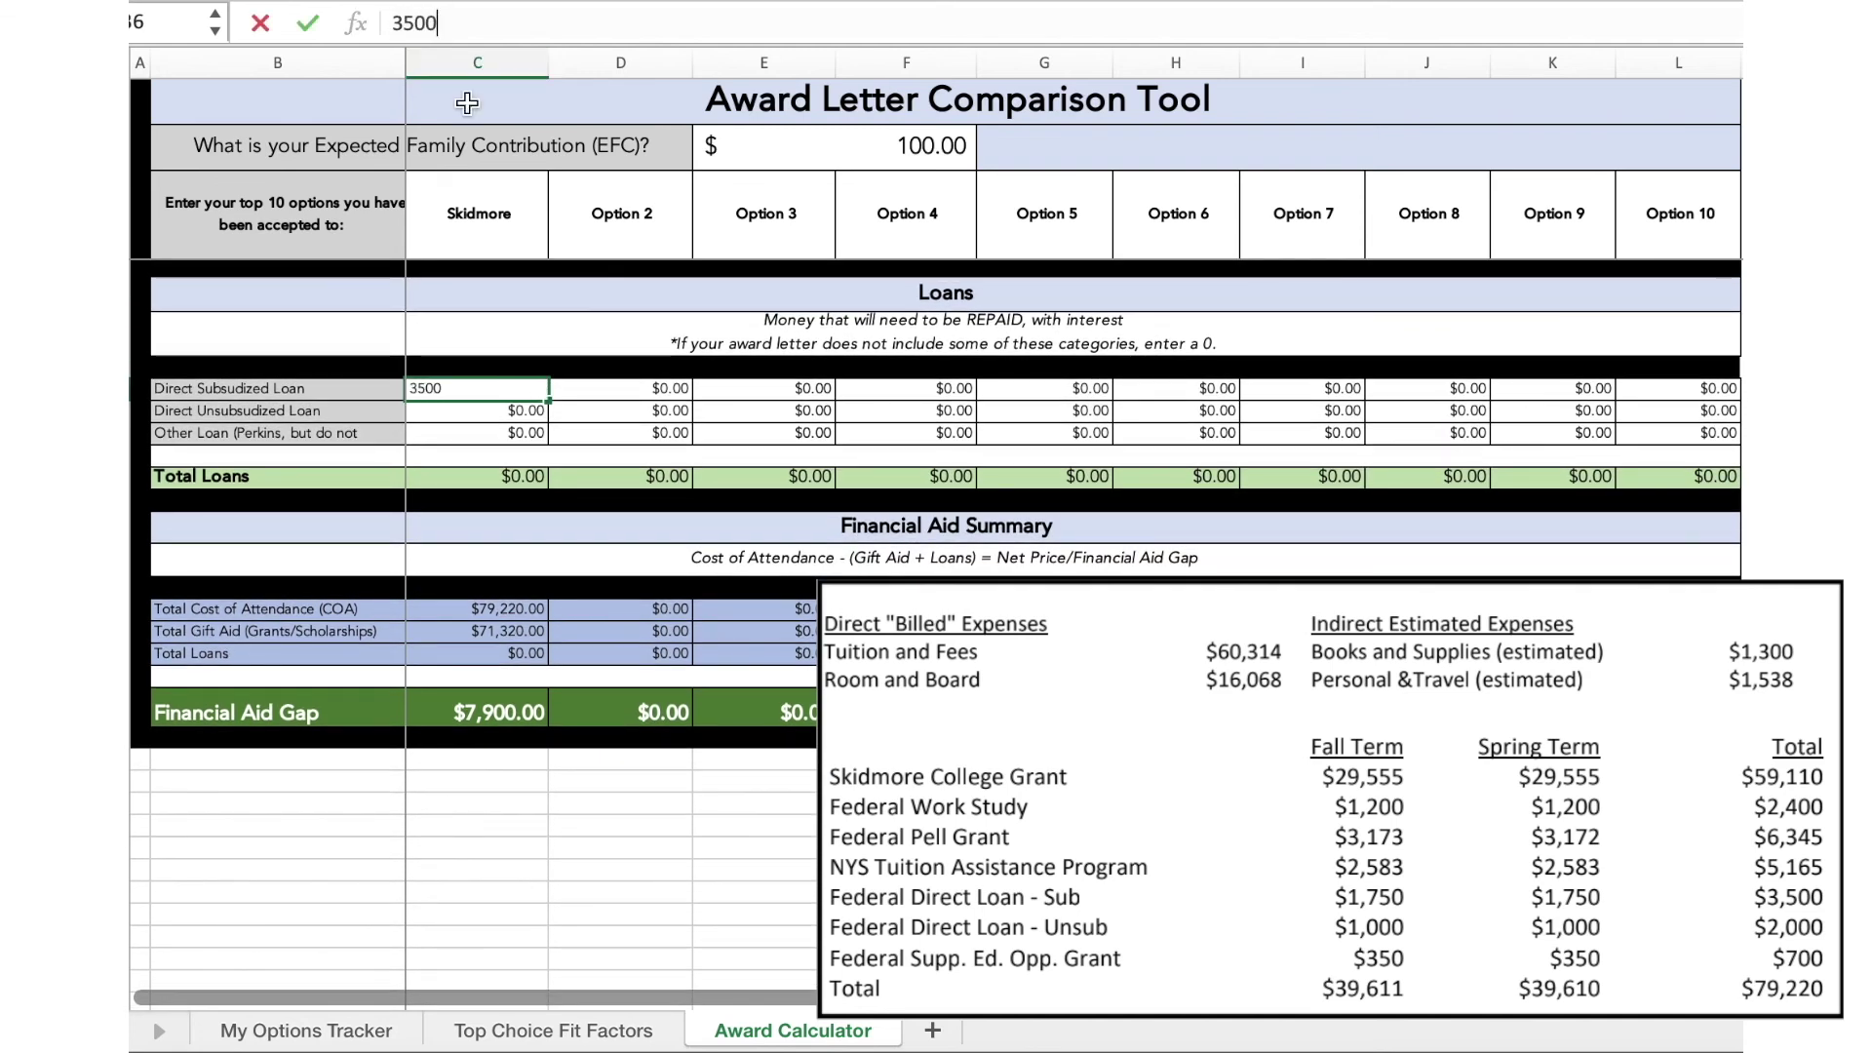
left_click(530, 409)
left_click(471, 12)
type("2")
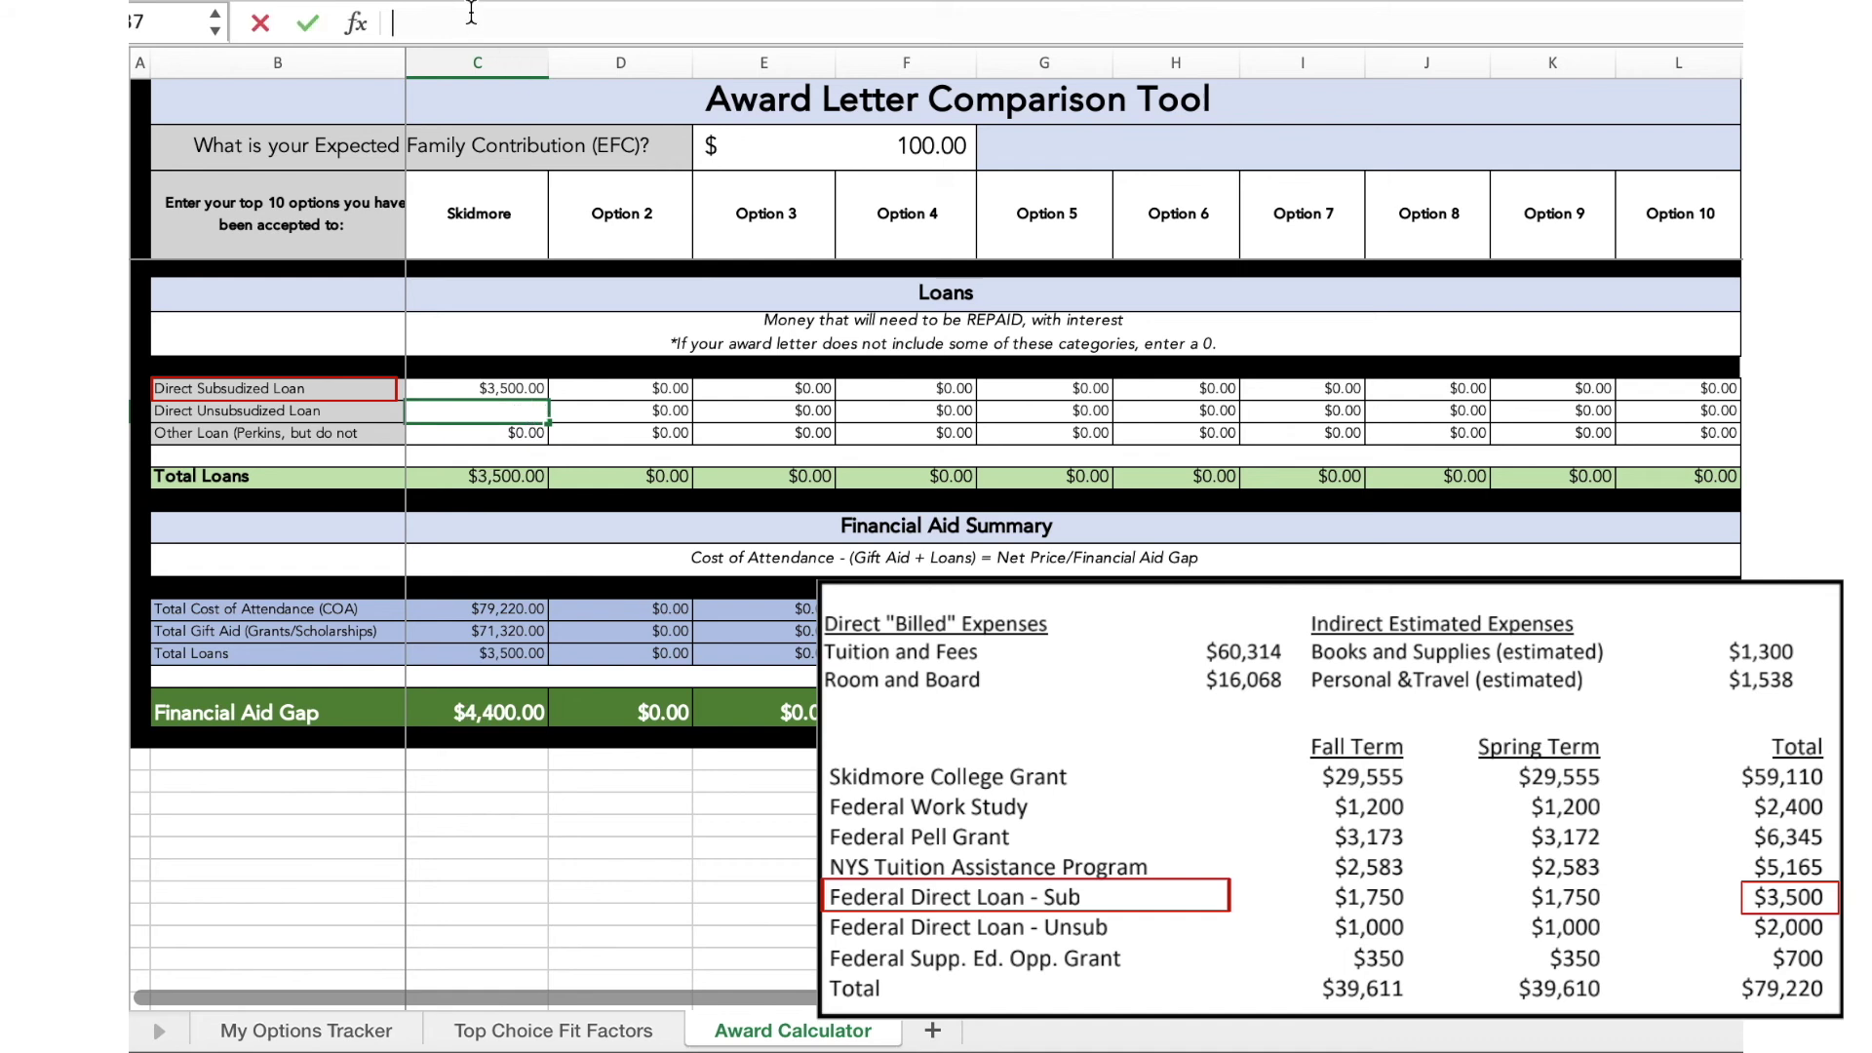
type("000")
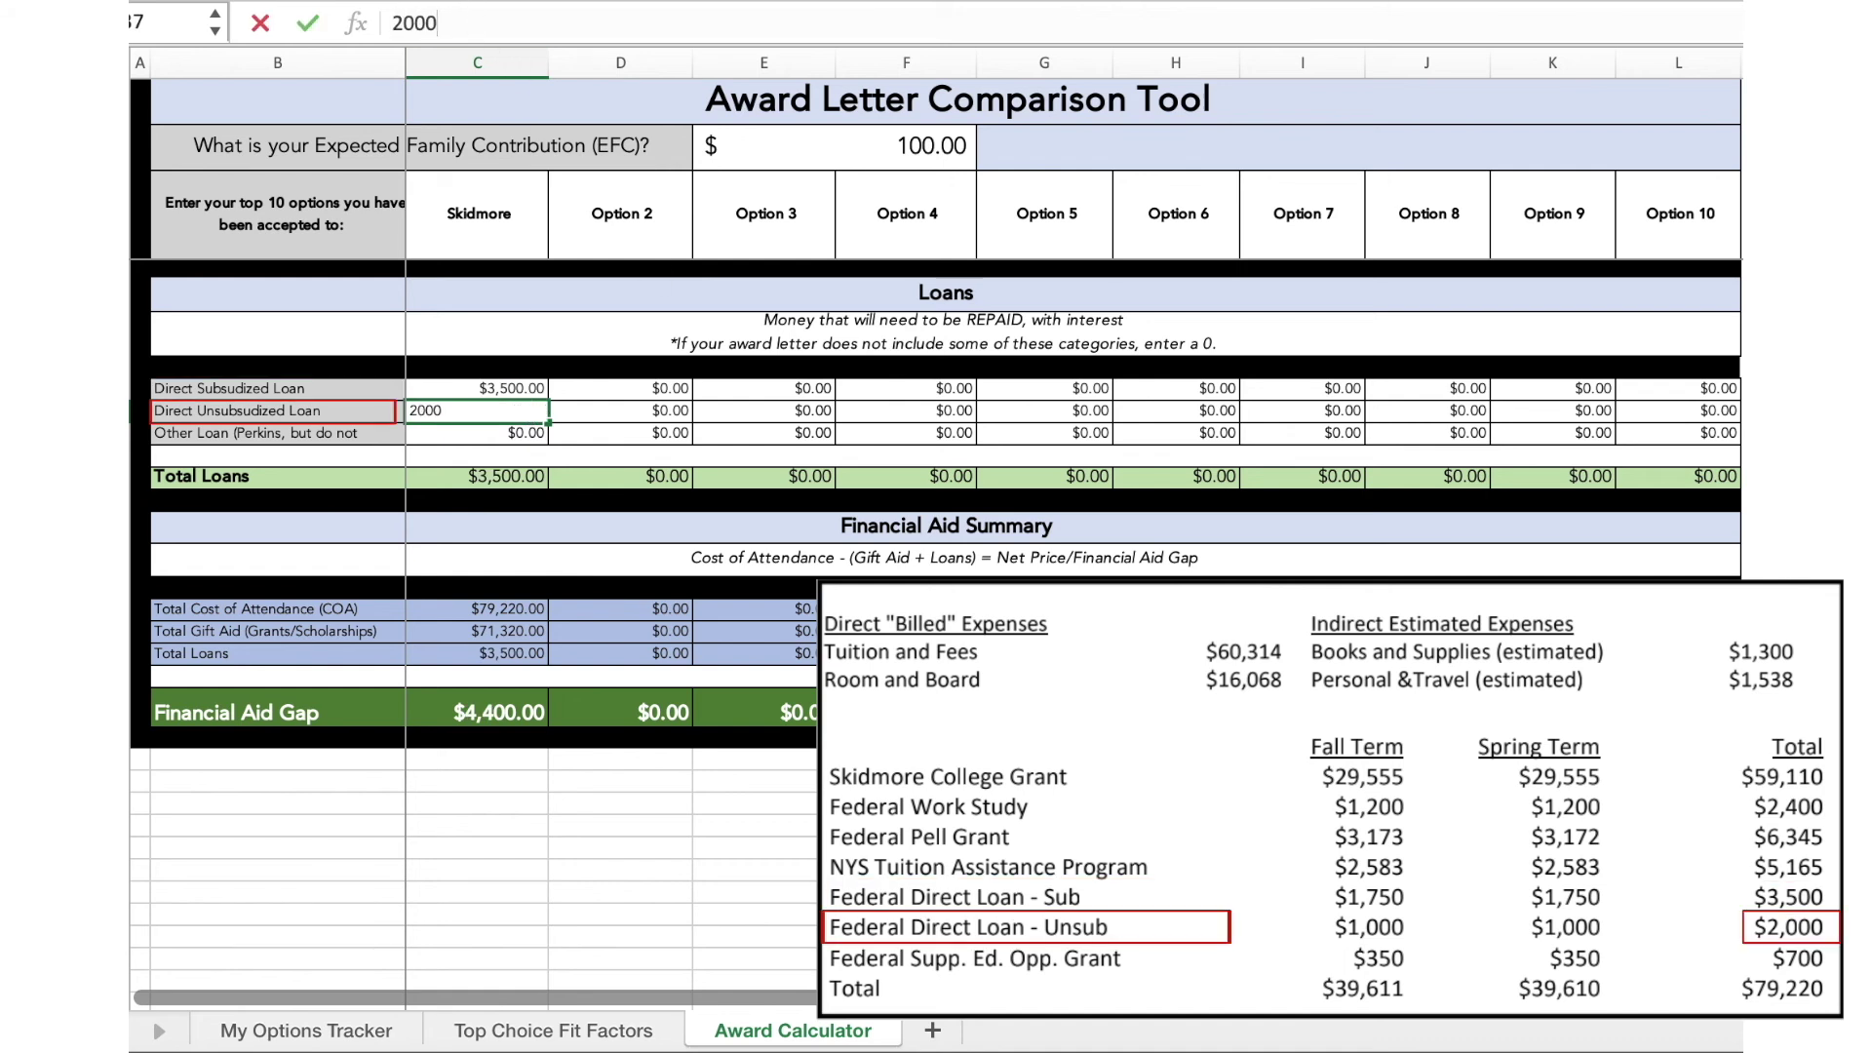
left_click(513, 435)
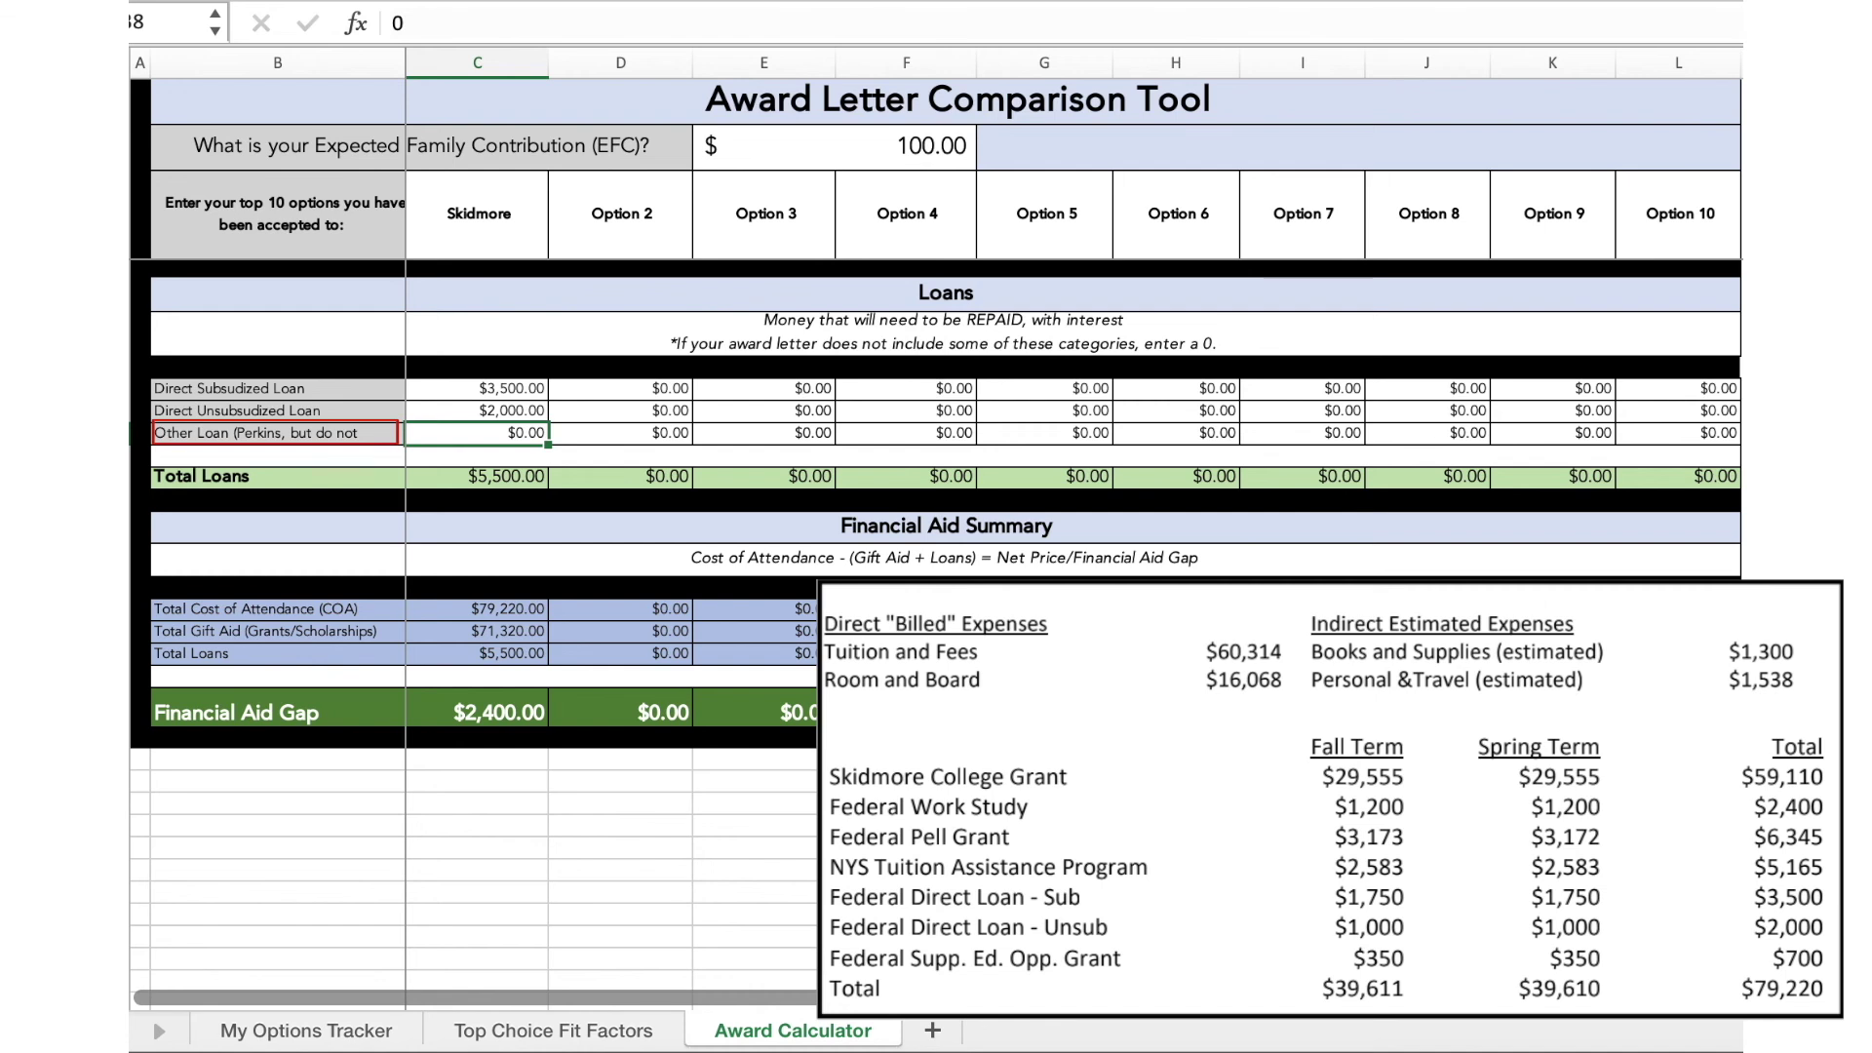
Review Skidmore's Total Loans and Financial Aid Gap in the Financial Aid Summary
scroll(936, 487, "down", 3)
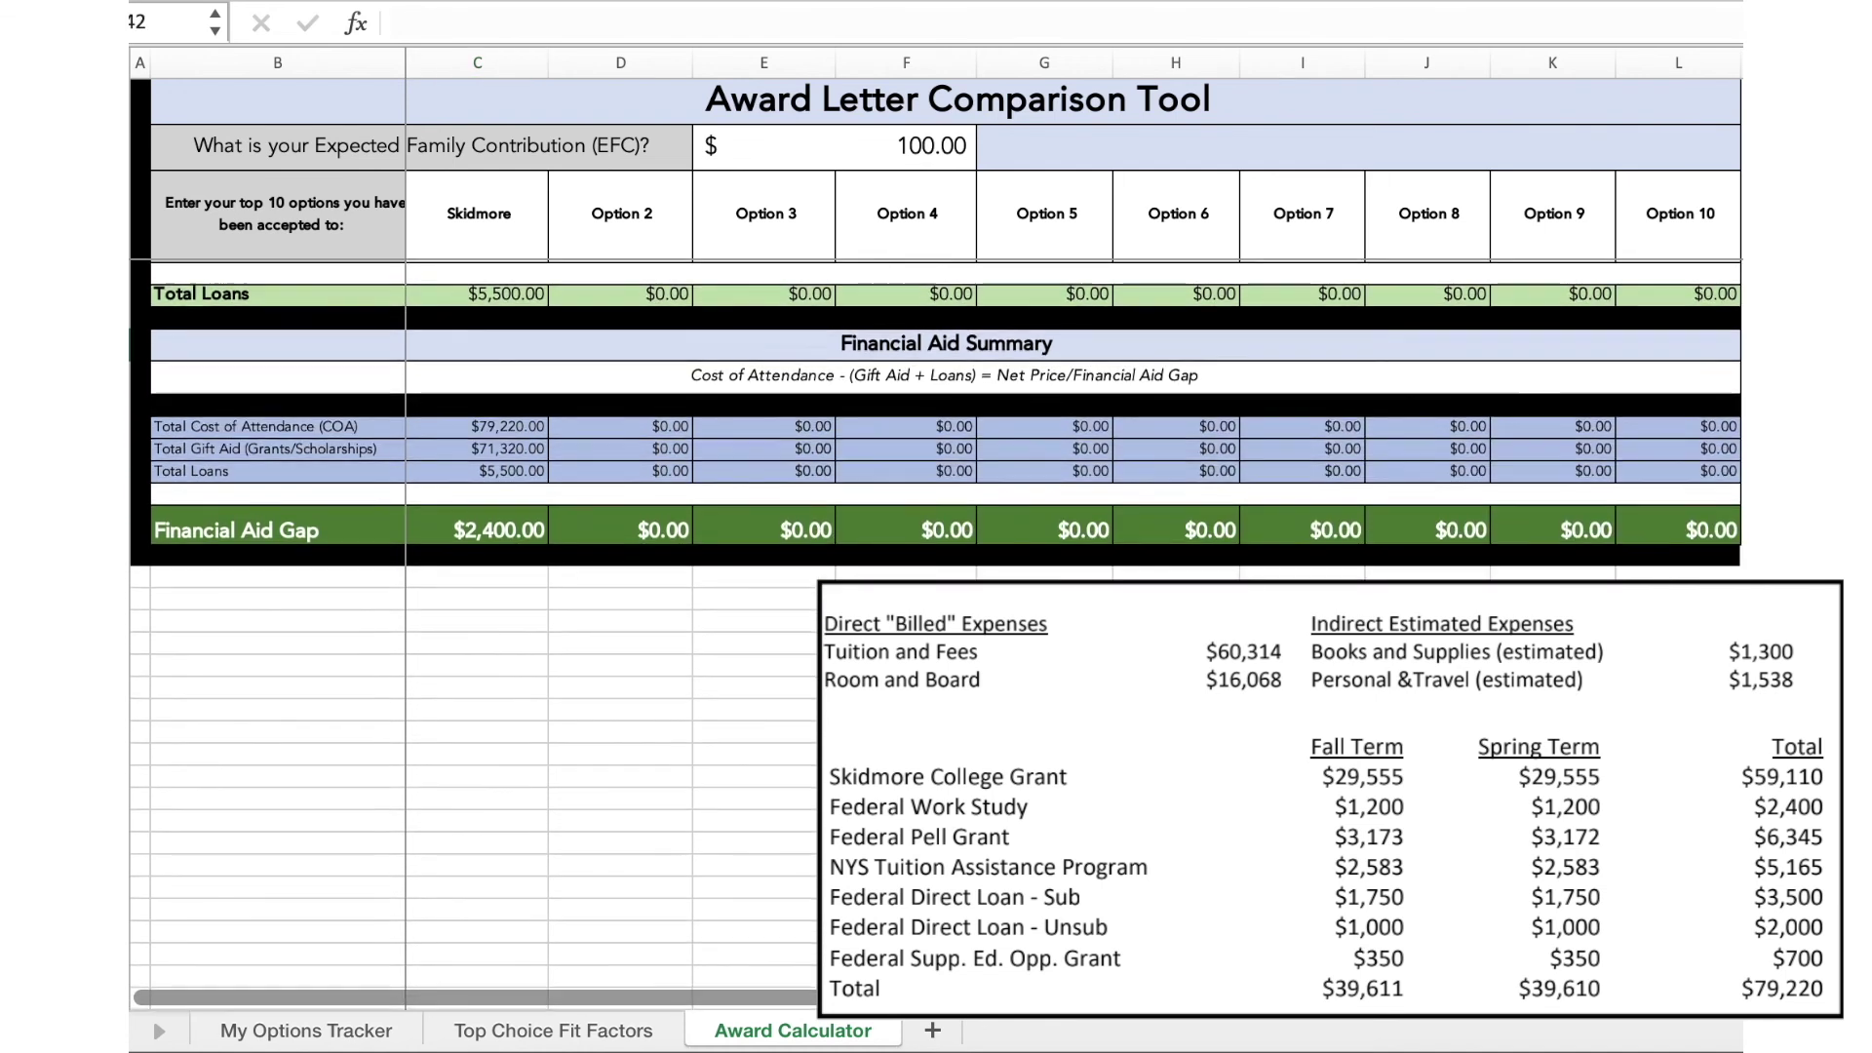
scroll(936, 487, "down", 1)
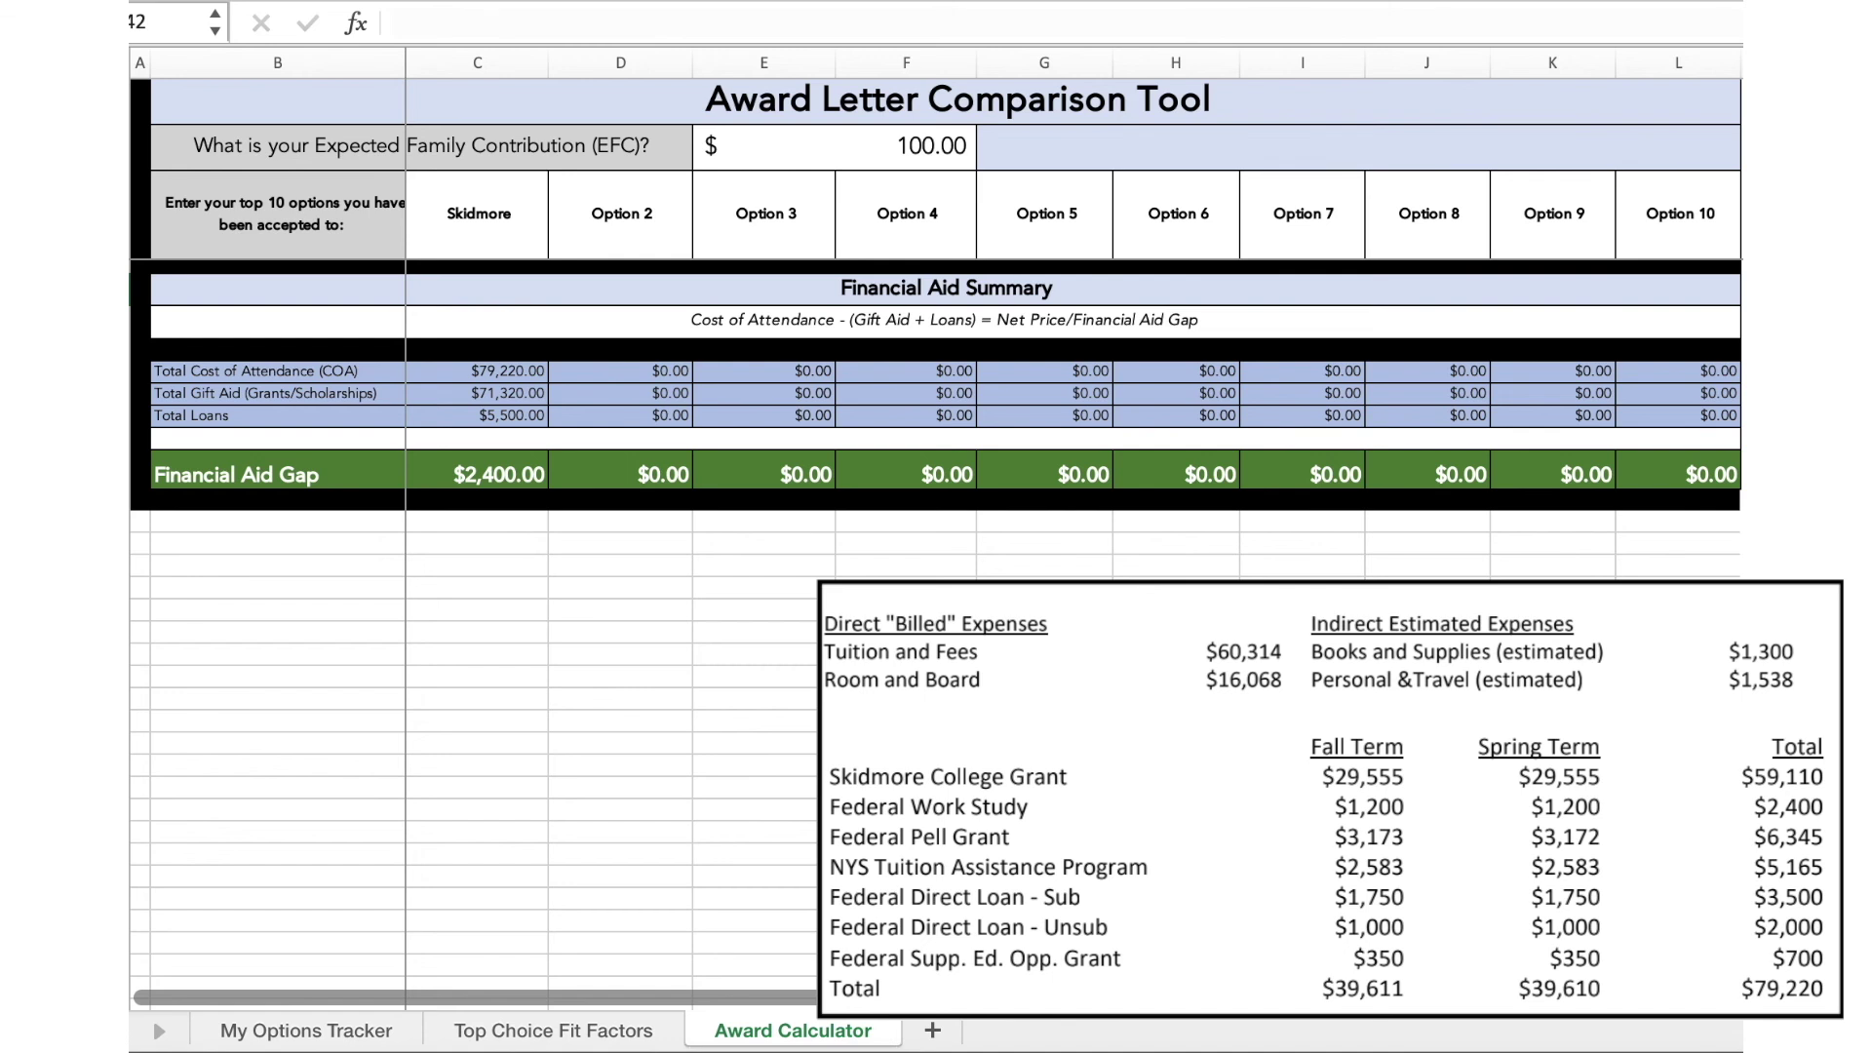
left_click(514, 416)
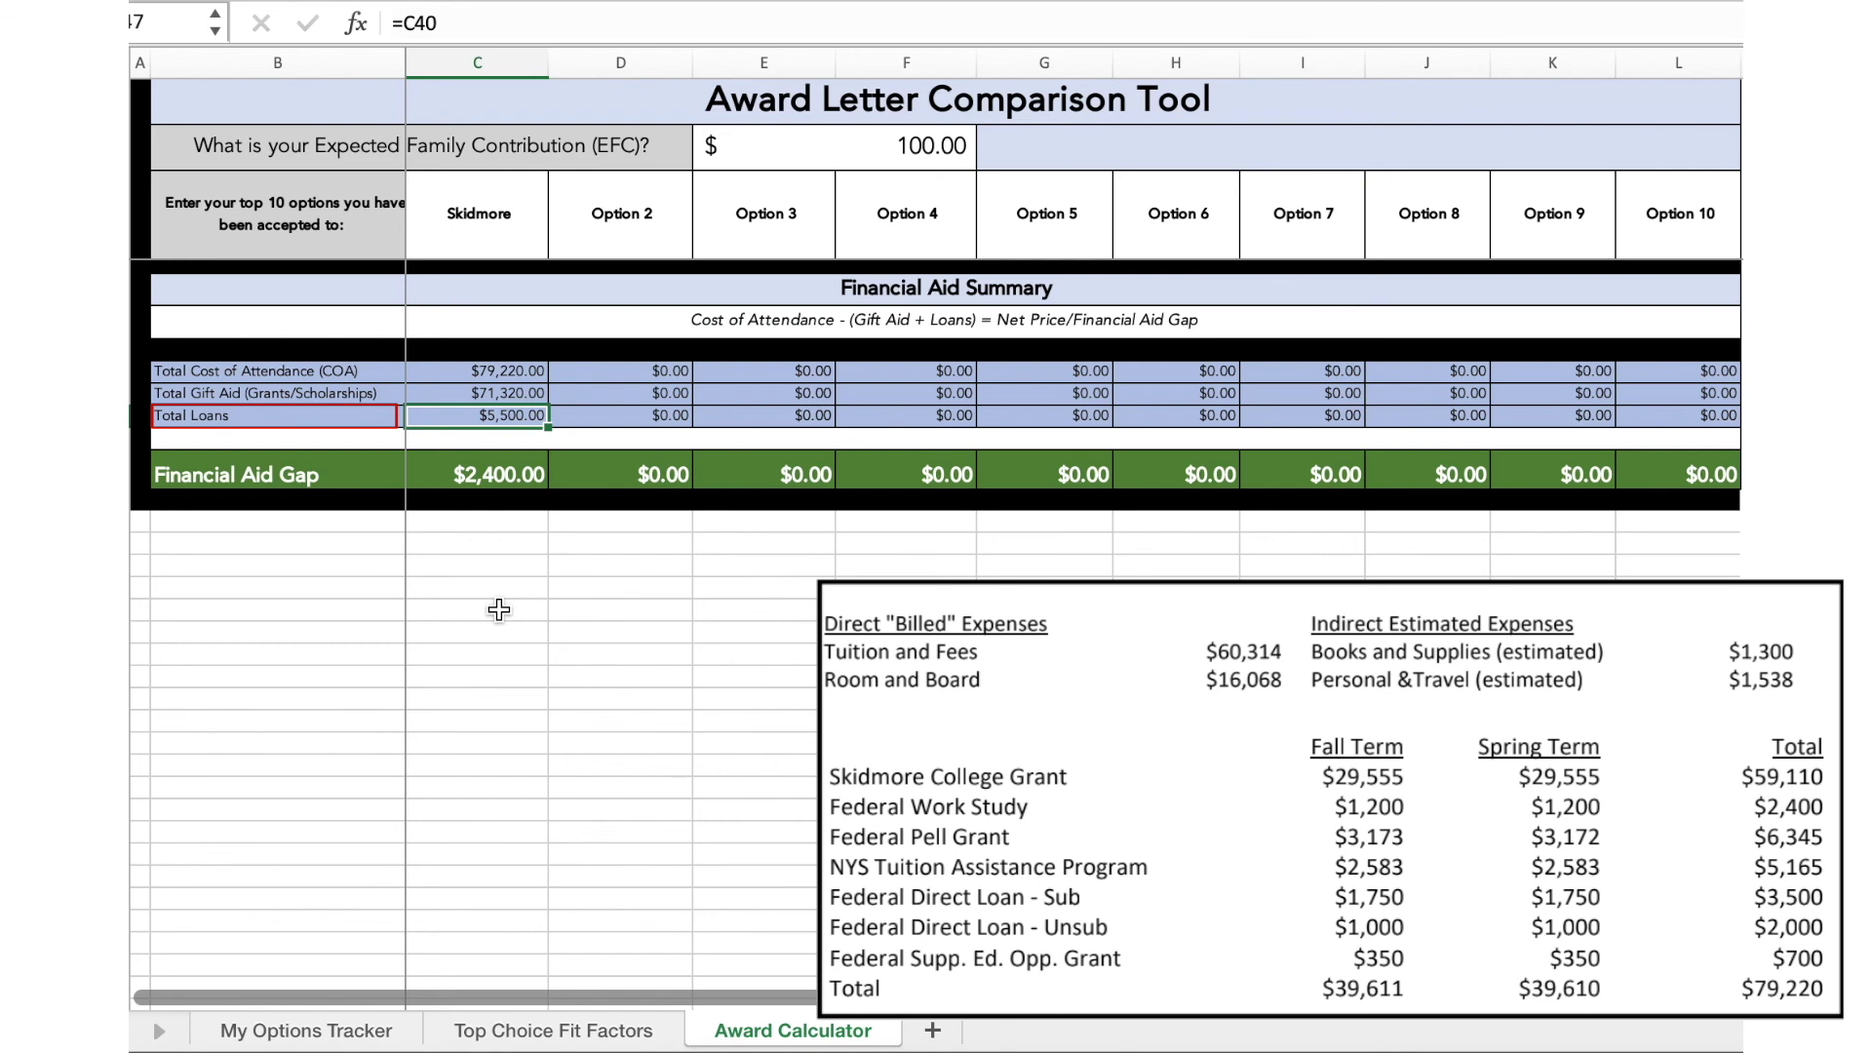
left_click(521, 468)
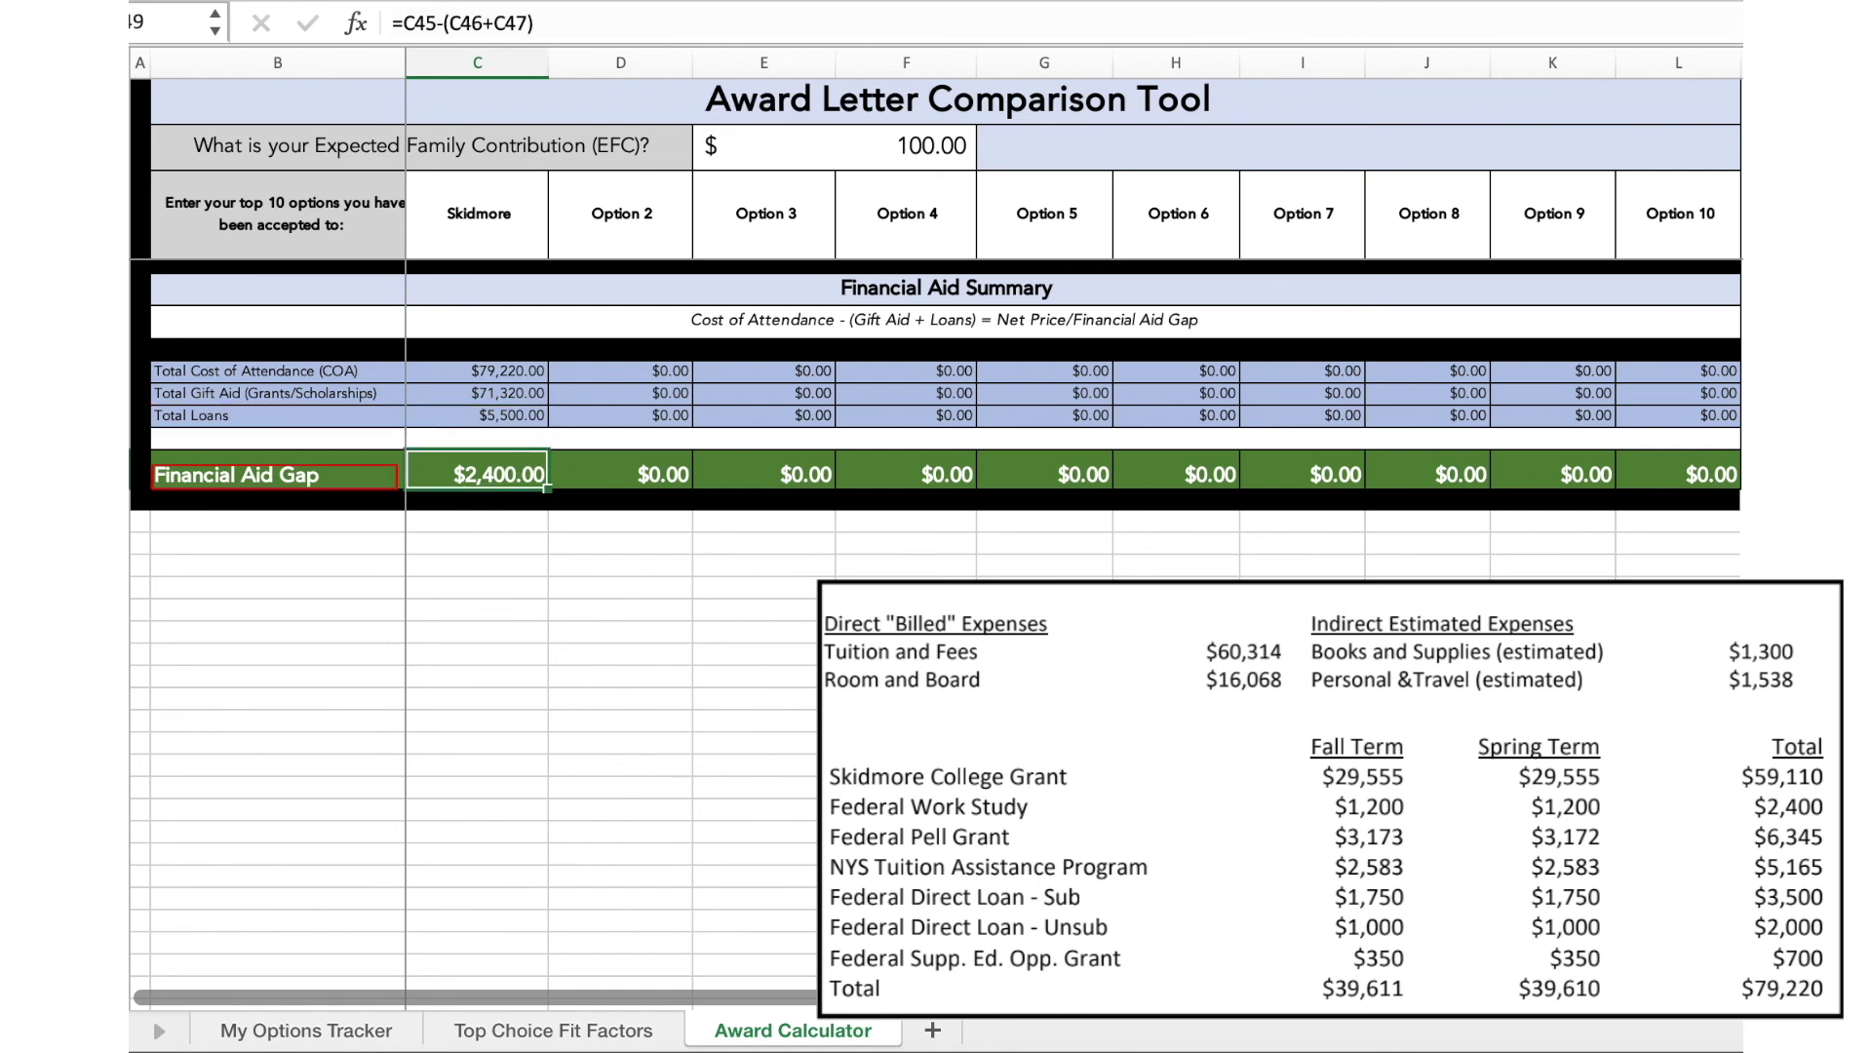